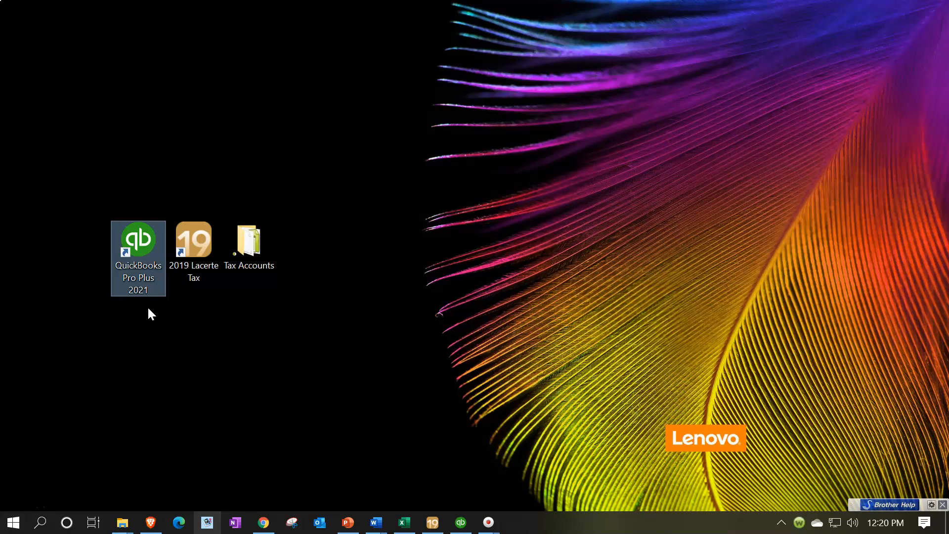
- Switch to Lacerte Tax and view page 1 of Form 1120S for the Test 2 return
{"action": "left_click", "coordinate": [432, 522]}
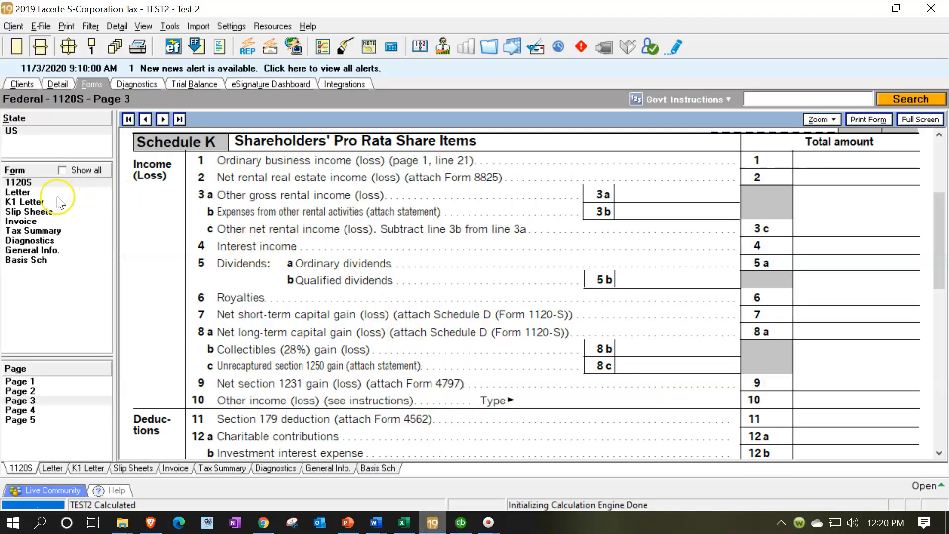
{"action": "left_click", "coordinate": [28, 381]}
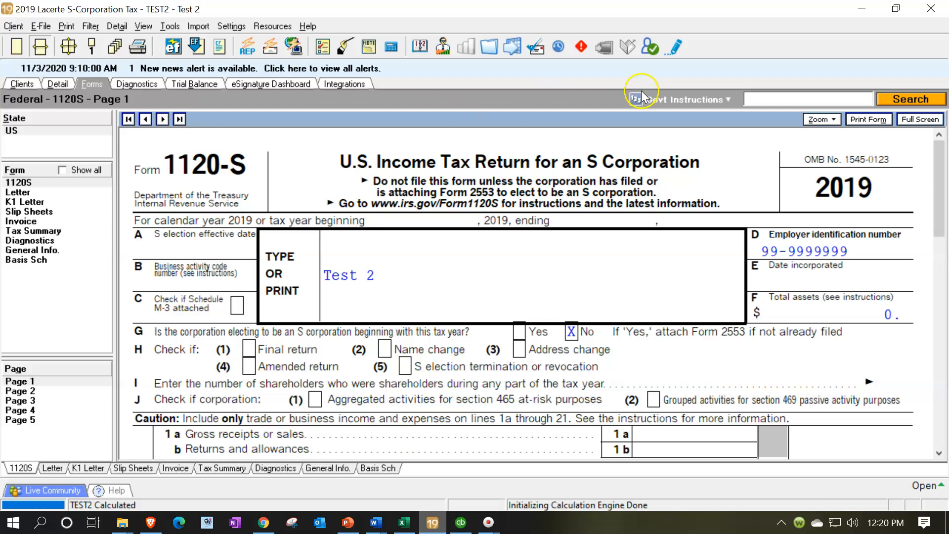
{"action": "left_click", "coordinate": [861, 9]}
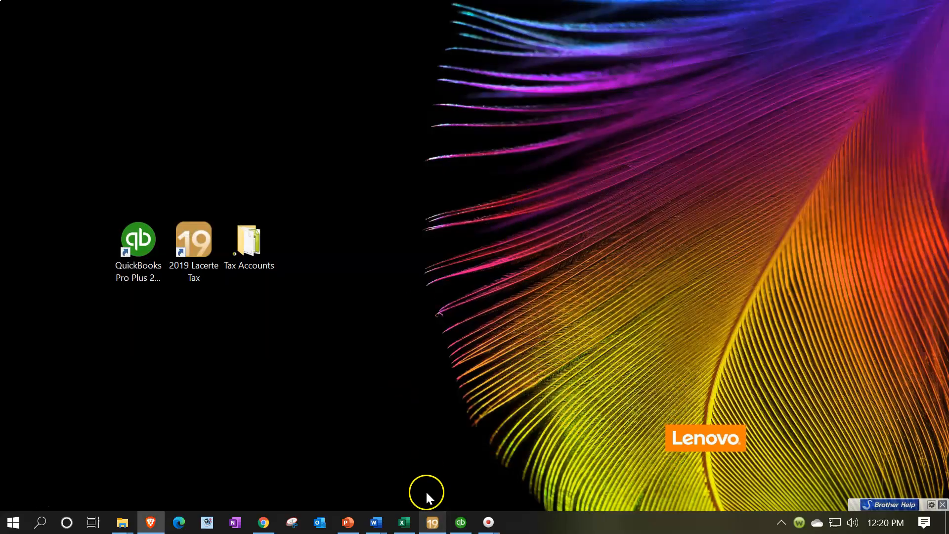
- Switch to the Comp Prob 1 Student Worksheet in Excel and examine the adjustments, adjusted trial balance and tax adjustments columns
{"action": "left_click", "coordinate": [404, 522]}
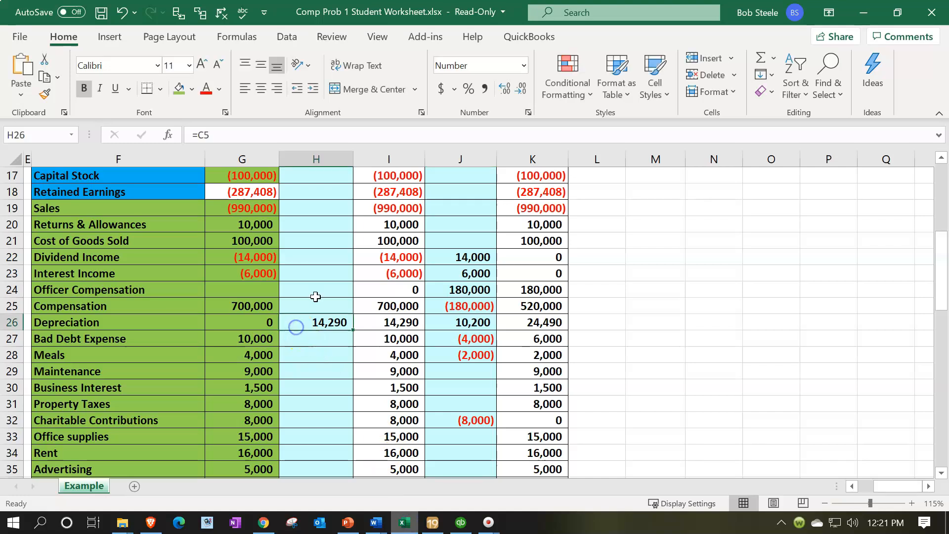
{"action": "key", "text": "Up"}
{"action": "key", "text": "Up"}
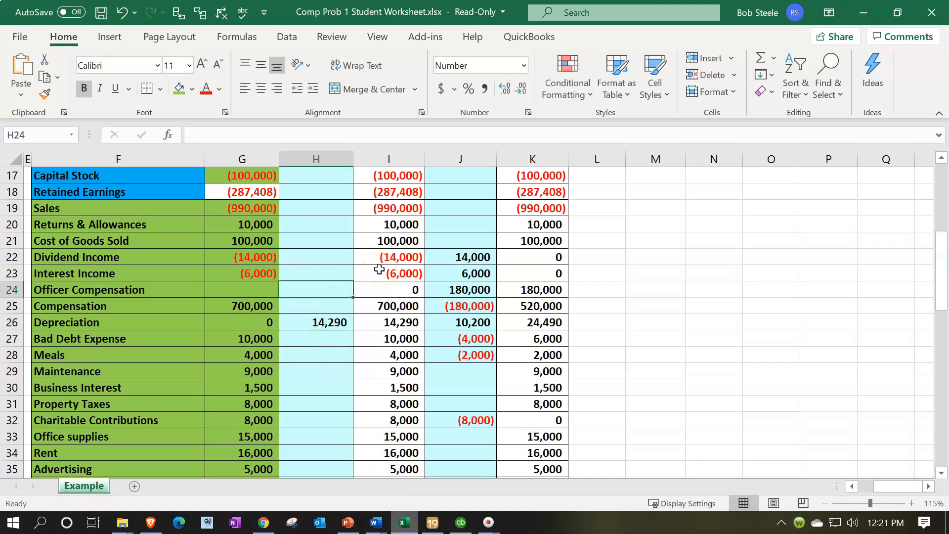
{"action": "scroll", "coordinate": [379, 268], "scroll_direction": "up", "scroll_amount": 5}
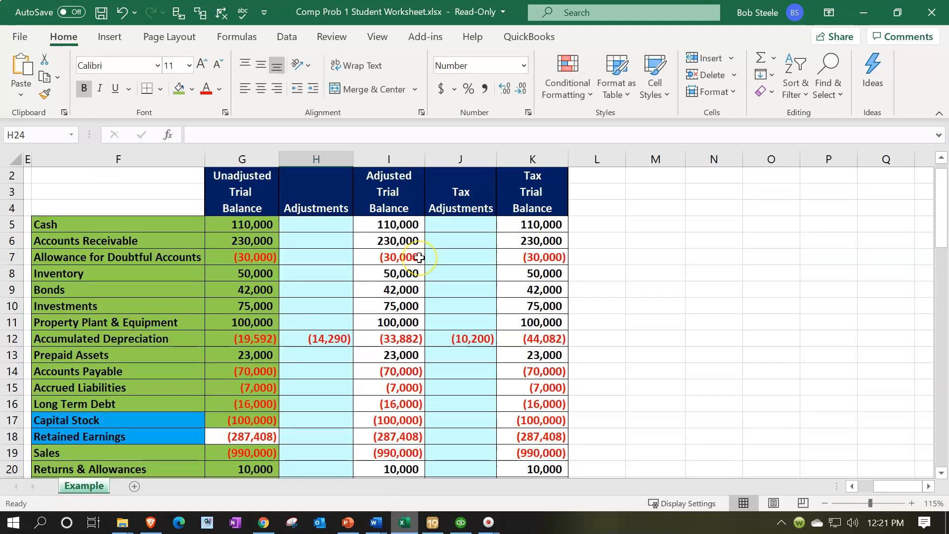
{"action": "left_click", "coordinate": [319, 159]}
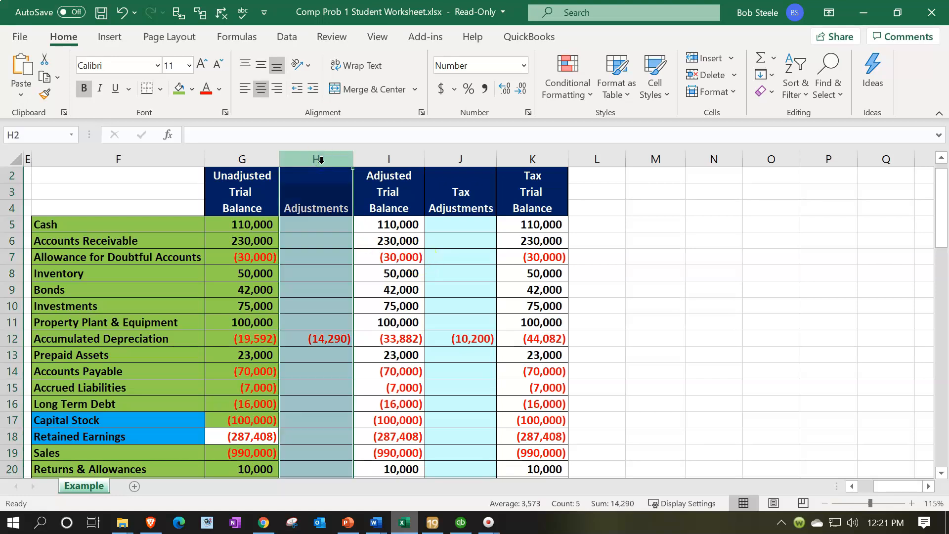
{"action": "left_click", "coordinate": [311, 262]}
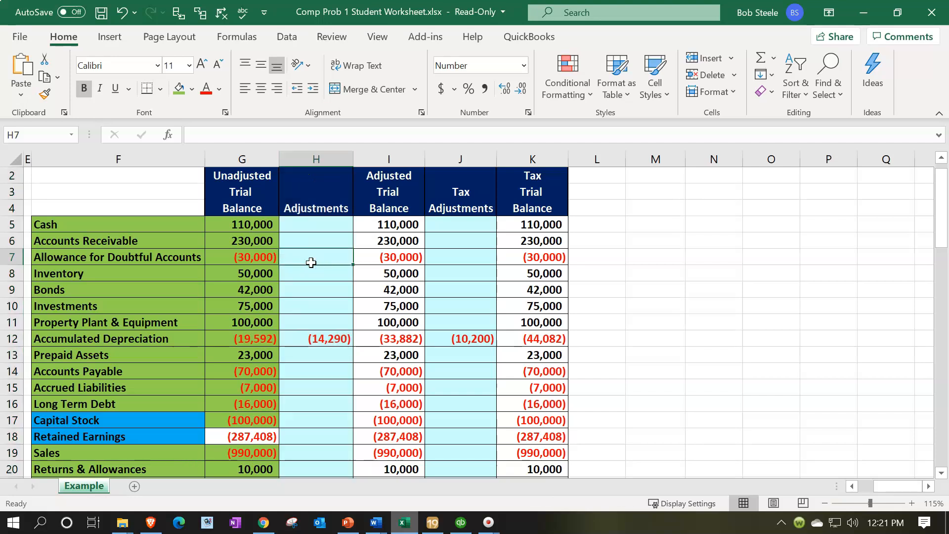
{"action": "left_click", "coordinate": [393, 158]}
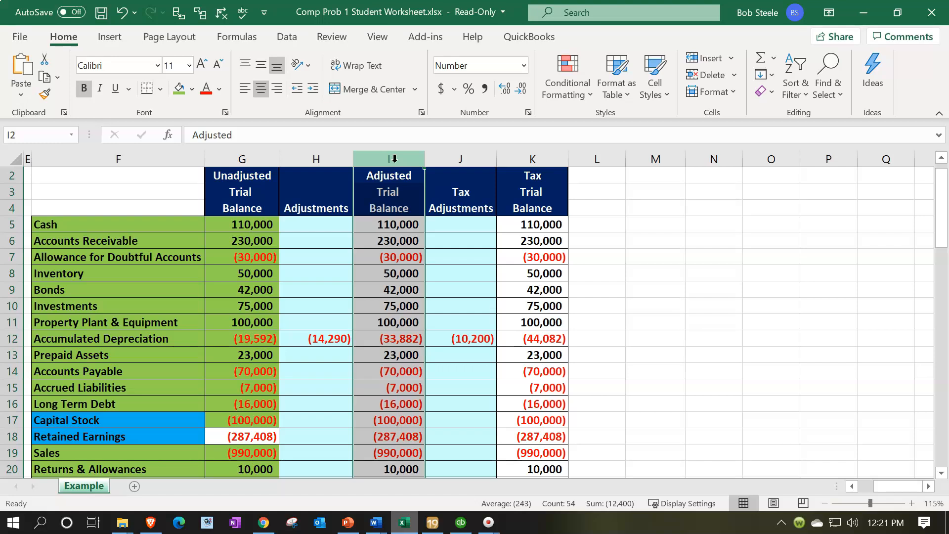
{"action": "left_click", "coordinate": [461, 156]}
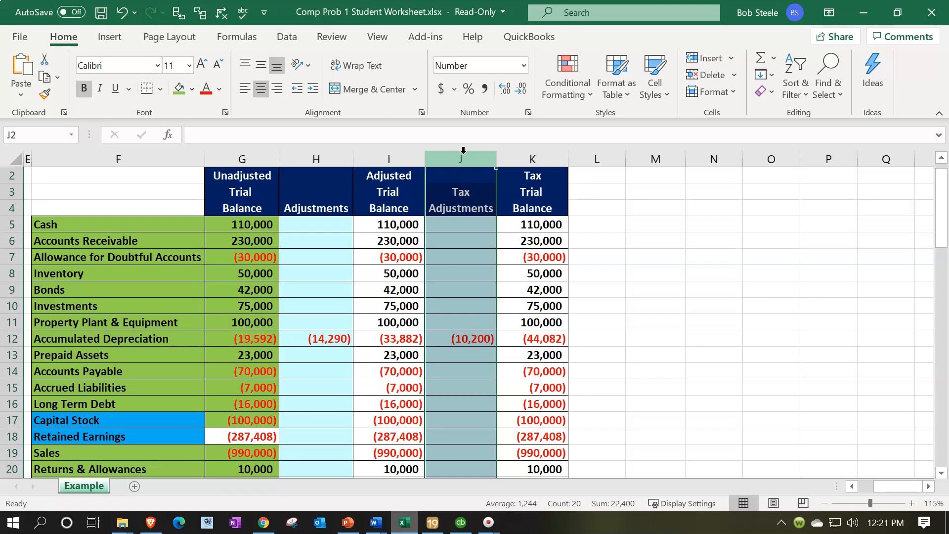
{"action": "left_click", "coordinate": [339, 158]}
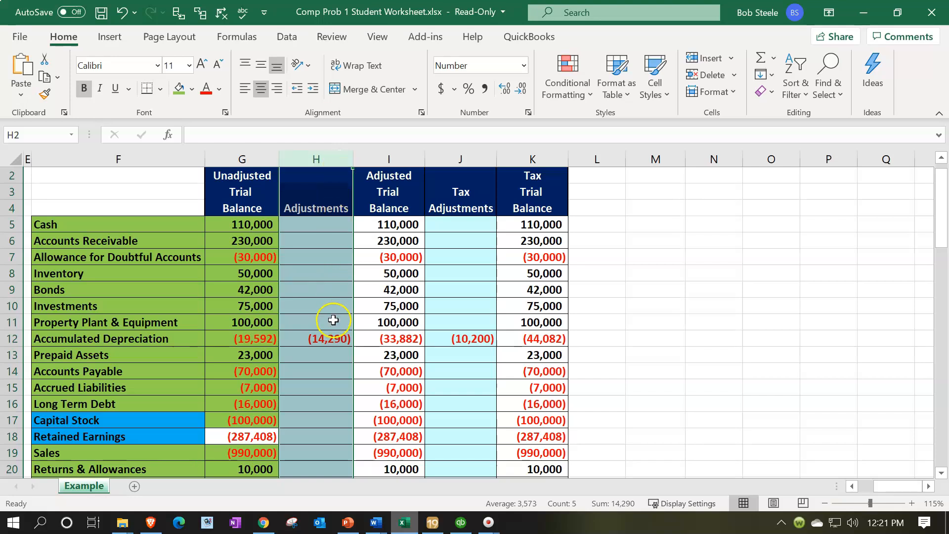
{"action": "left_click", "coordinate": [871, 23]}
- Switch to QuickBooks Desktop and open the Trial Balance report for the S Corp Test File
{"action": "left_click", "coordinate": [461, 520]}
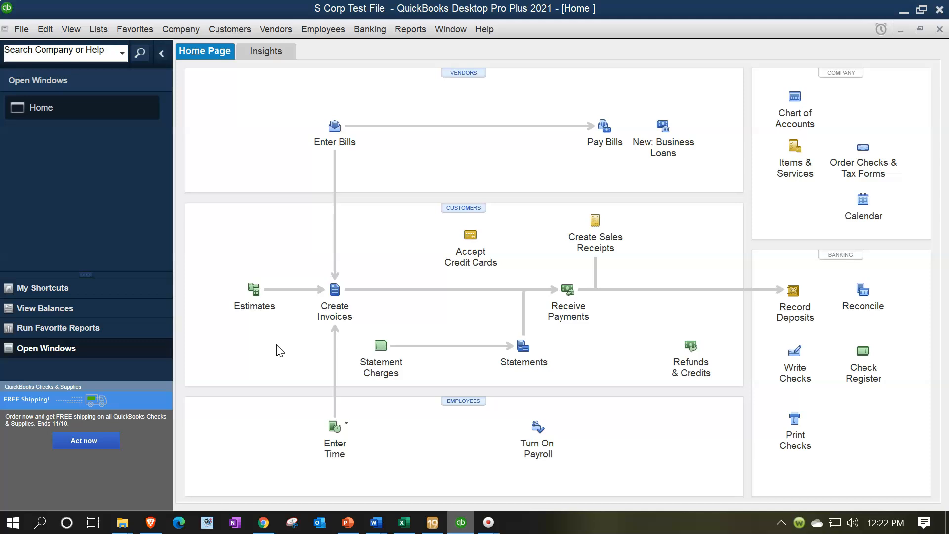
{"action": "left_click", "coordinate": [411, 31]}
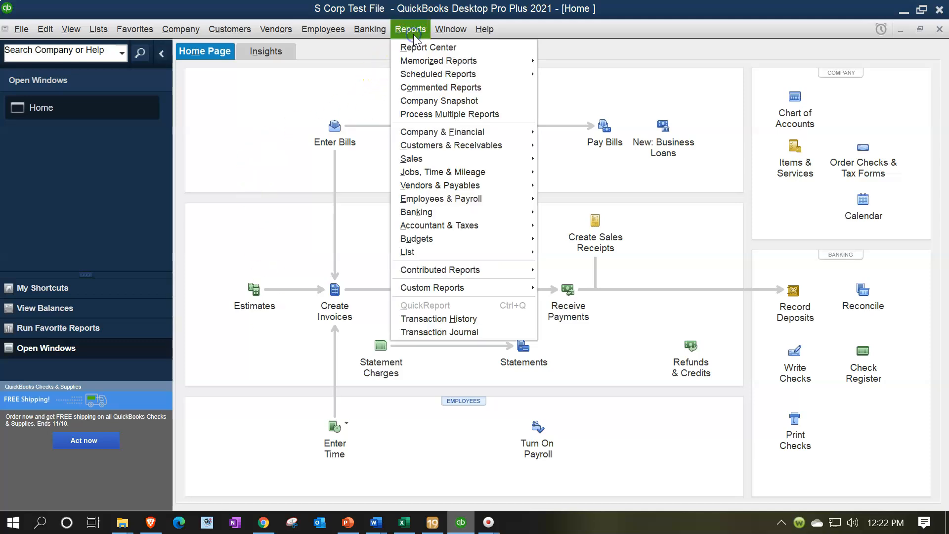
{"action": "mouse_move", "coordinate": [445, 232]}
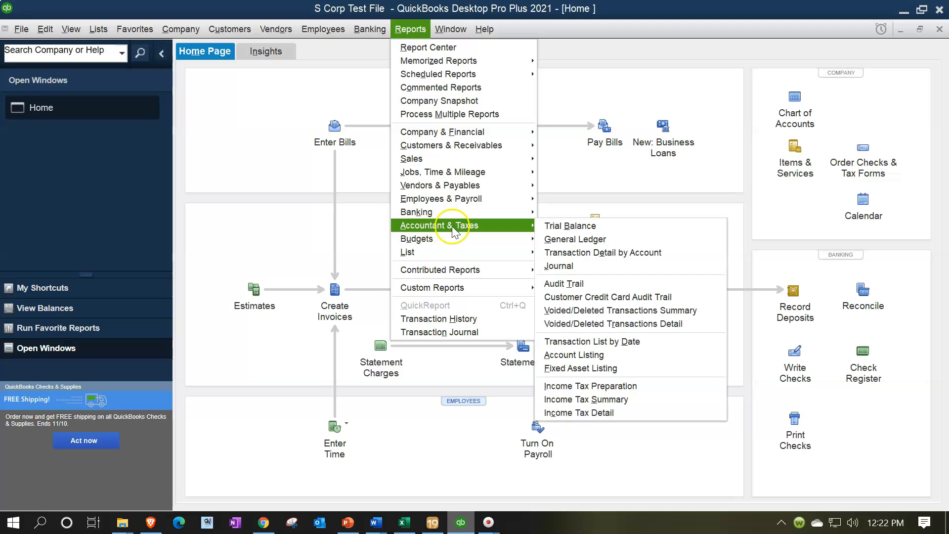
{"action": "left_click", "coordinate": [554, 227]}
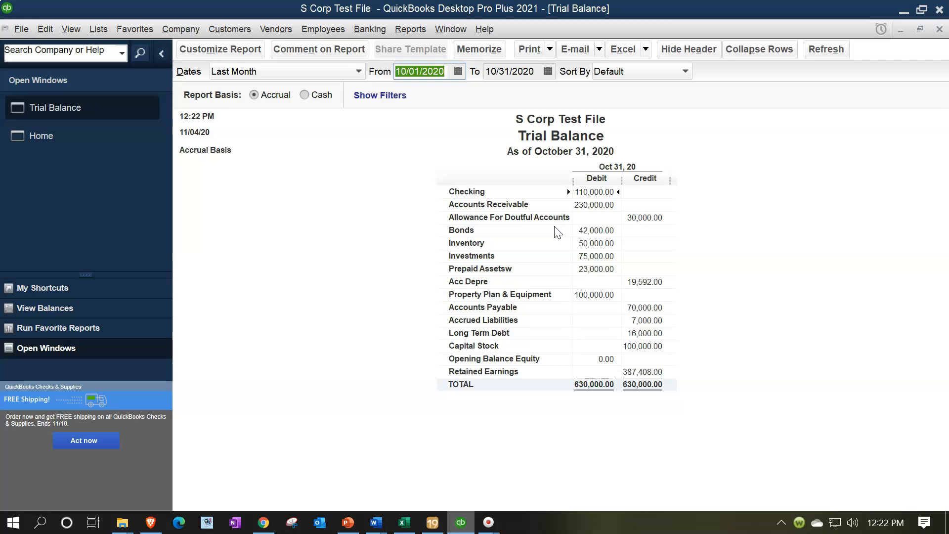
- Set the trial balance period from 01/01/2019 to 12/31/2019 and review the accounts down to the total
{"action": "type", "text": "01/01/2019"}
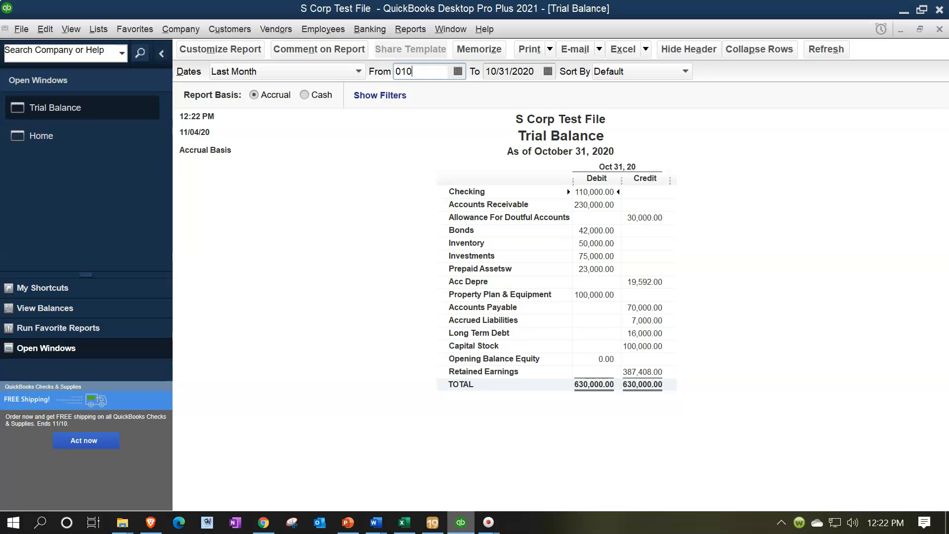
{"action": "key", "text": "Tab"}
{"action": "type", "text": "12/31/2019"}
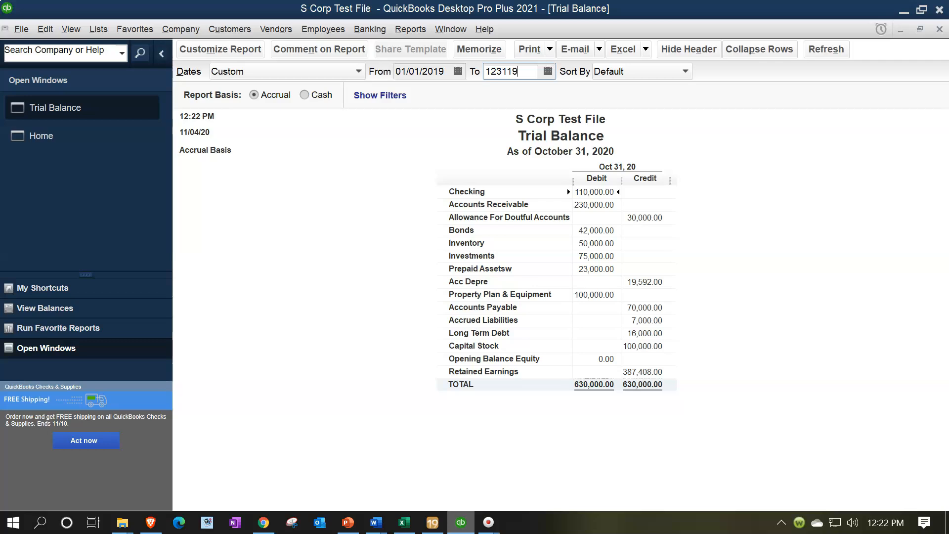
{"action": "key", "text": "Tab"}
{"action": "left_click", "coordinate": [551, 298]}
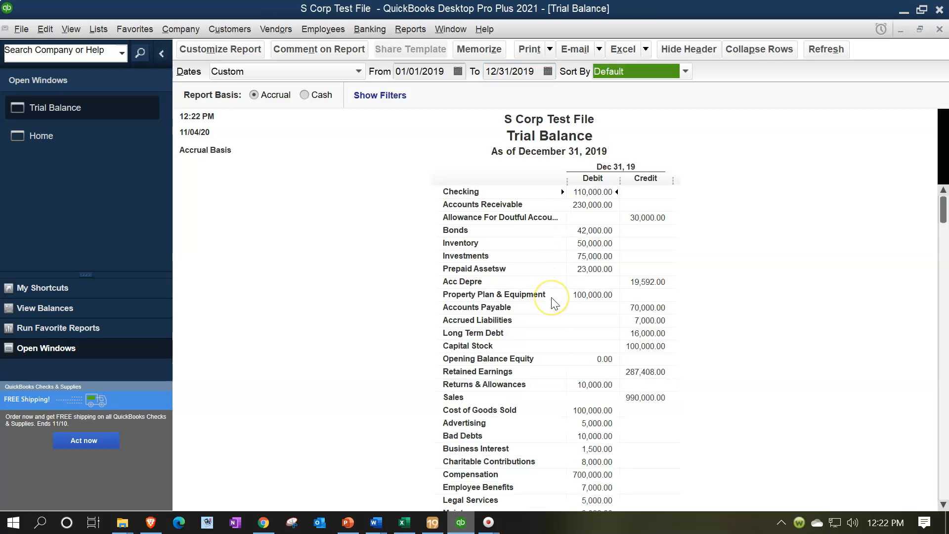
{"action": "scroll", "coordinate": [552, 303], "scroll_direction": "down", "scroll_amount": 4}
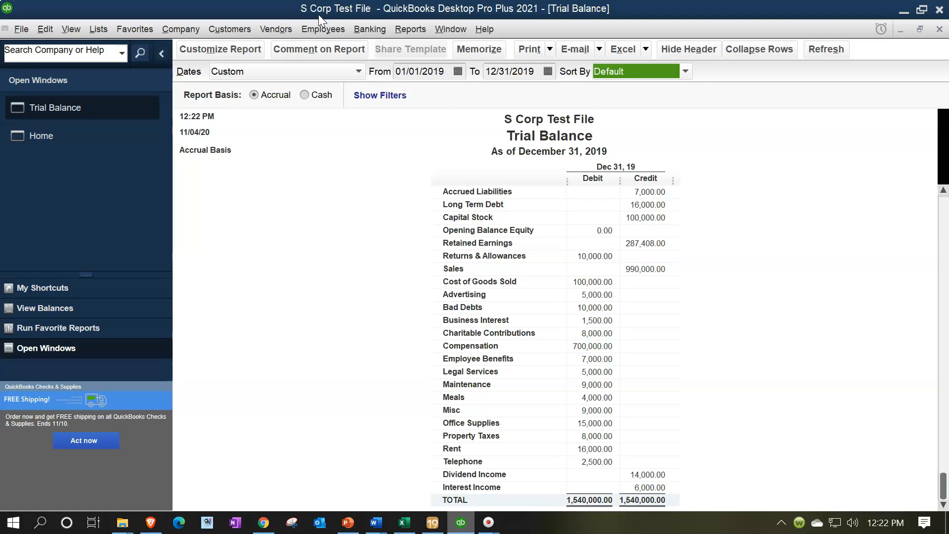
{"action": "left_click", "coordinate": [903, 13]}
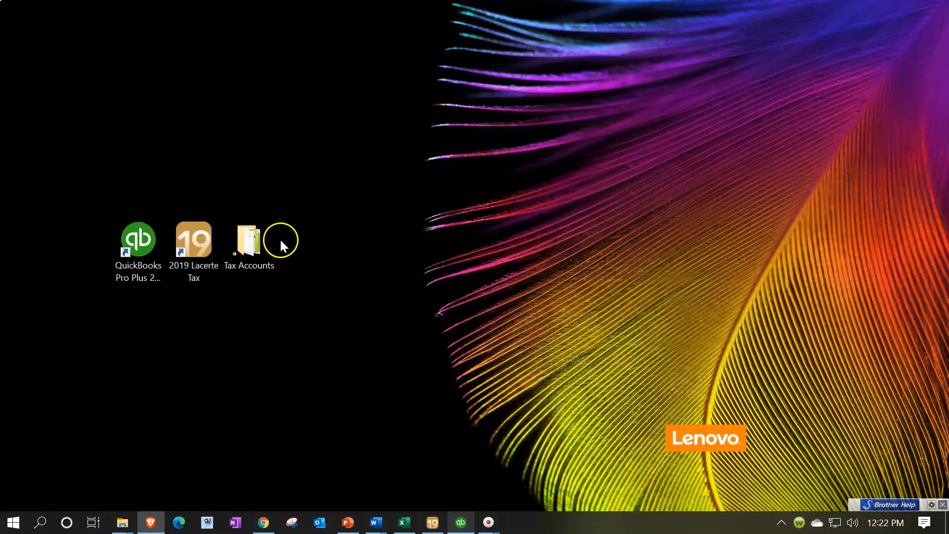
- Open the Tax Accounts folder from the desktop and locate S Corp Test File.qbw
{"action": "double_click", "coordinate": [256, 239]}
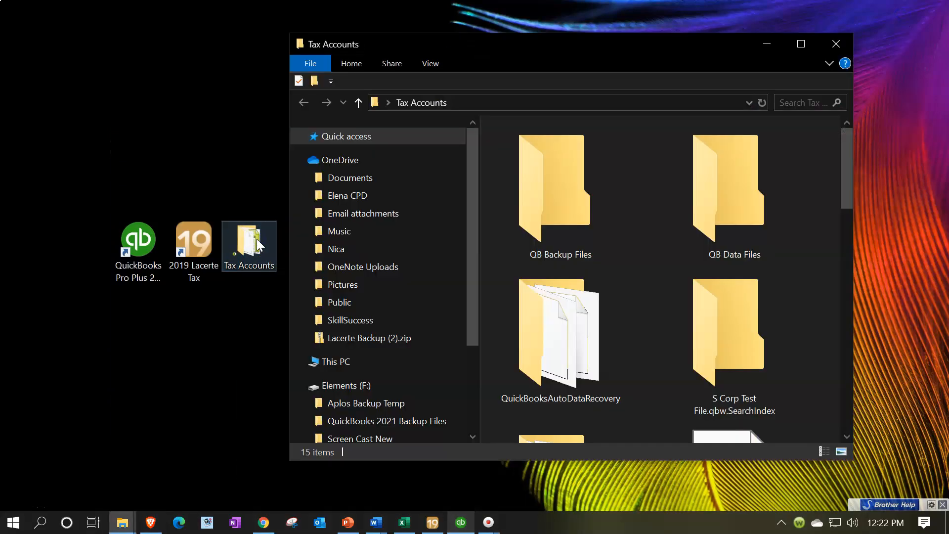
{"action": "scroll", "coordinate": [632, 225], "scroll_direction": "down", "scroll_amount": 5}
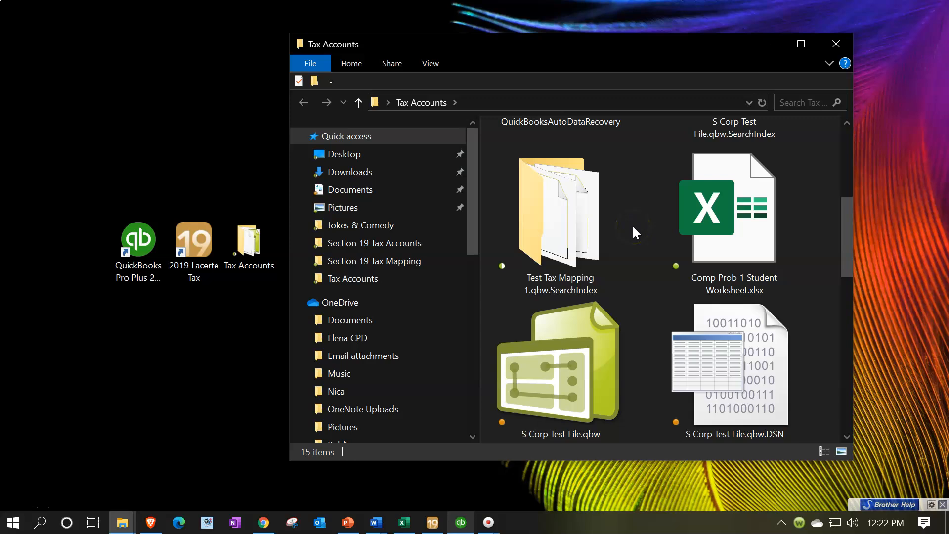
{"action": "scroll", "coordinate": [632, 225], "scroll_direction": "down", "scroll_amount": 3}
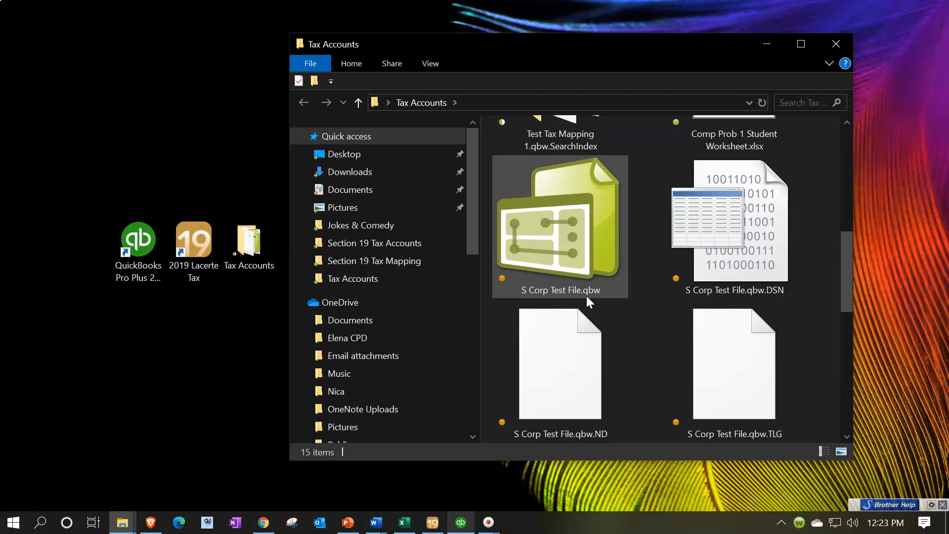
- Switch to Lacerte Tax and open the trial balance utility for the Test 2 client, glancing at the Excel worksheet for comparison
{"action": "left_click", "coordinate": [434, 522]}
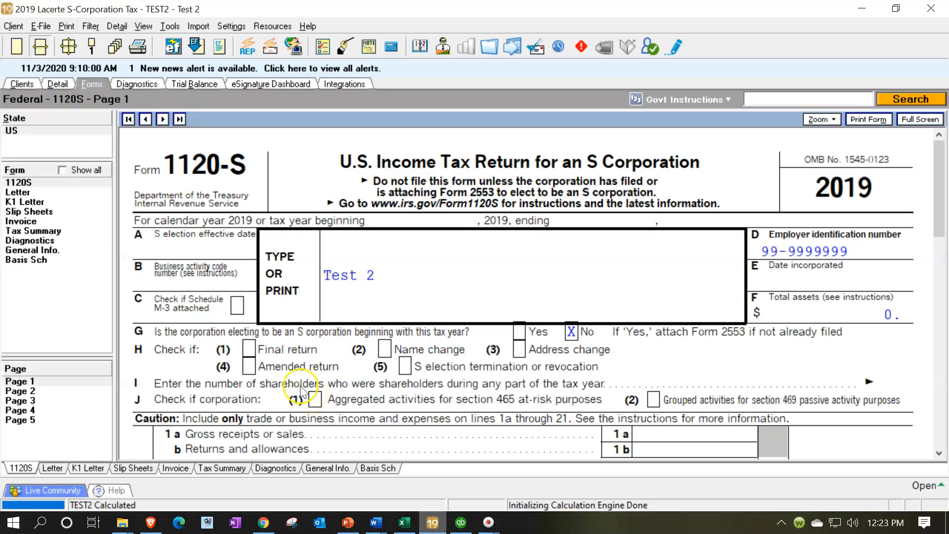
{"action": "left_click", "coordinate": [184, 89]}
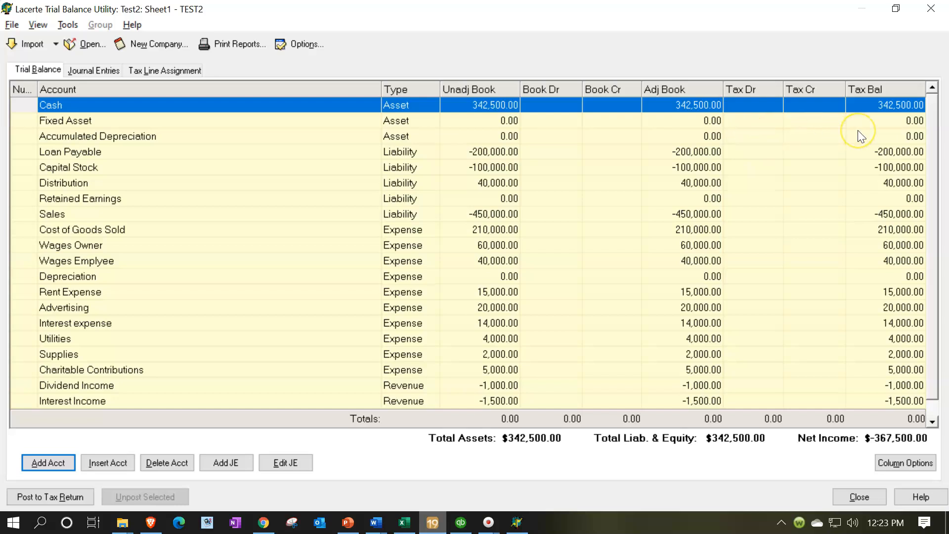
{"action": "left_click", "coordinate": [405, 523]}
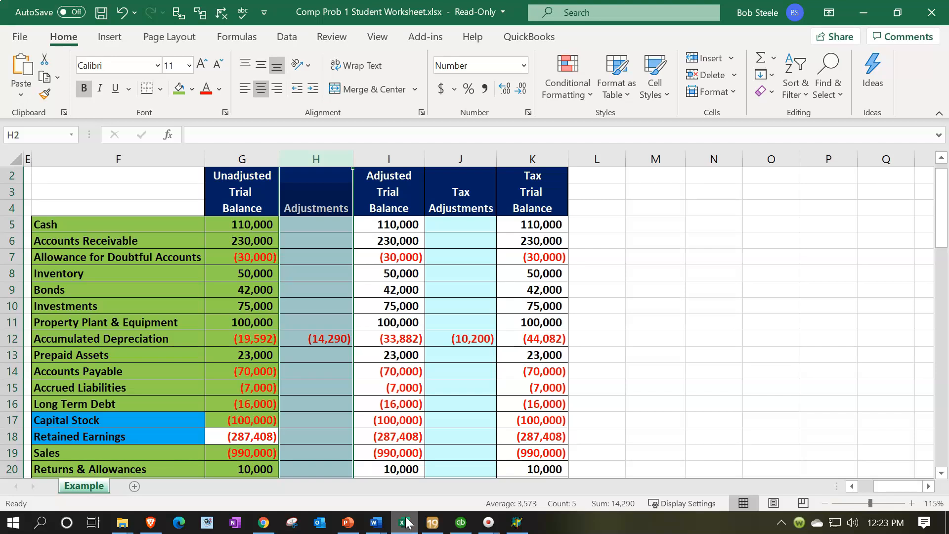
{"action": "left_click", "coordinate": [406, 523]}
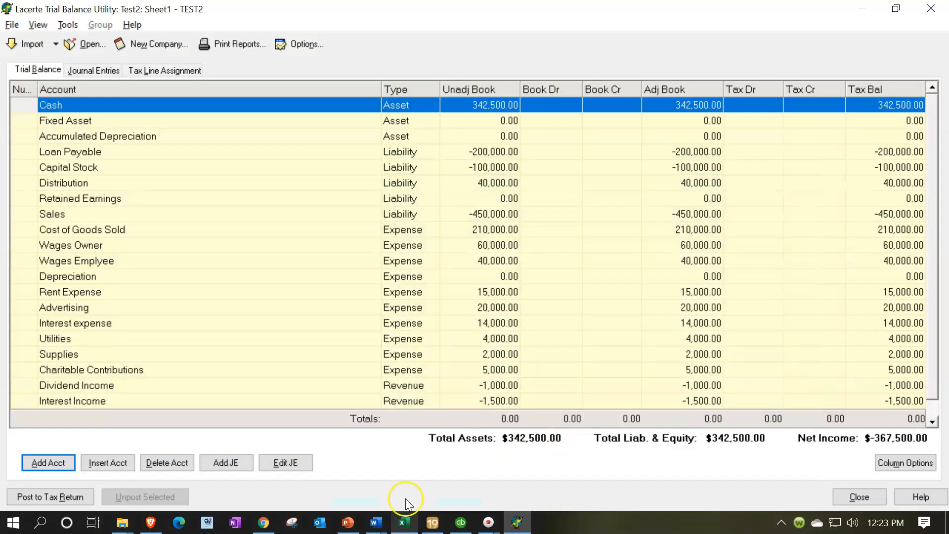
- Start a trial balance import from QuickBooks using S Corp Test File.qbw, with Form 1120S as the return type
{"action": "left_click", "coordinate": [55, 44]}
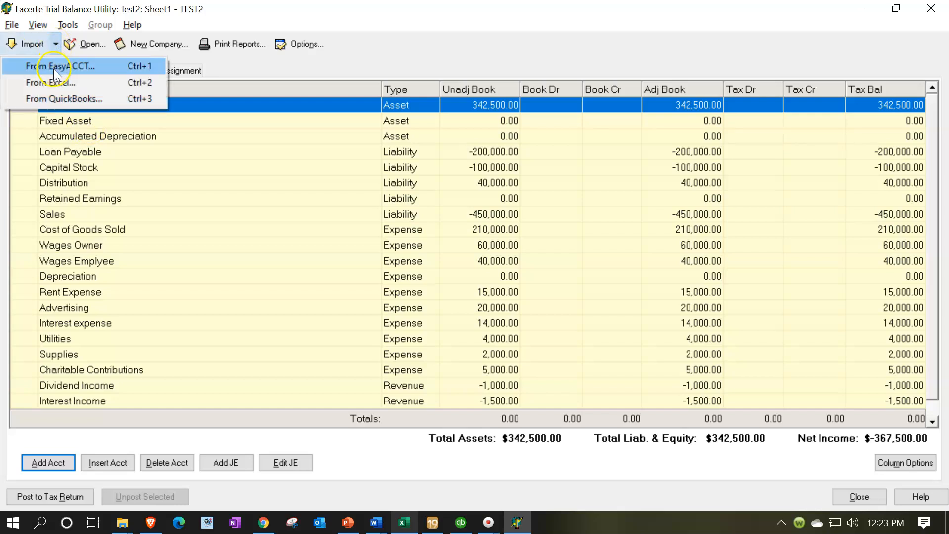
{"action": "left_click", "coordinate": [63, 82]}
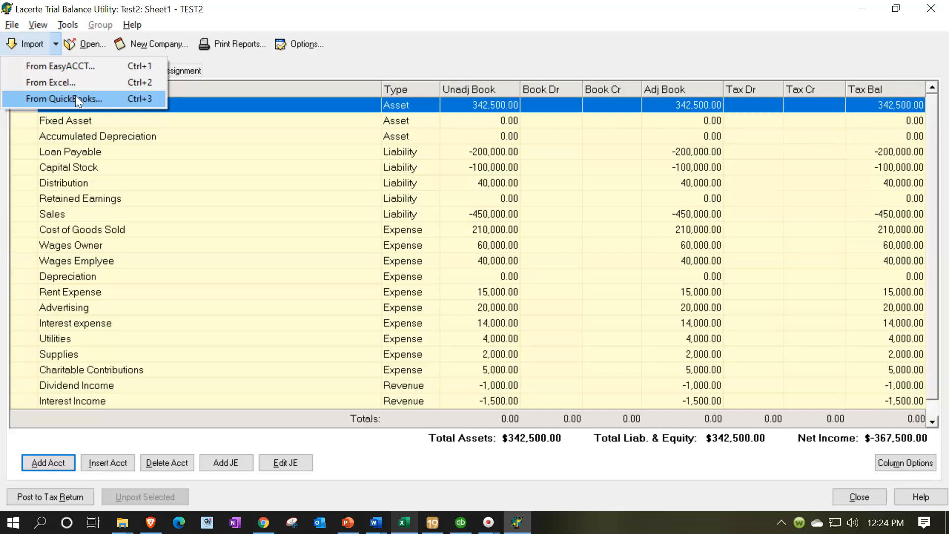
{"action": "left_click", "coordinate": [92, 98]}
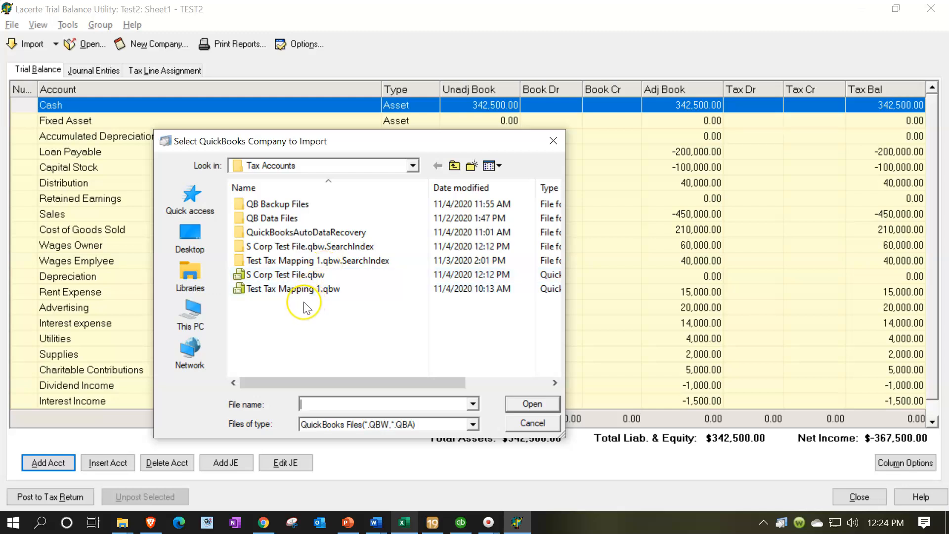
{"action": "left_click", "coordinate": [268, 279]}
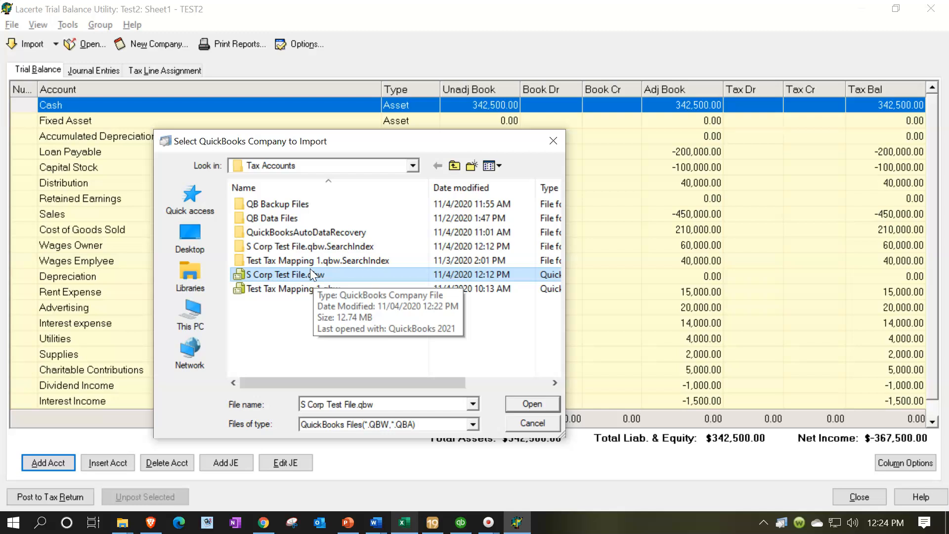
{"action": "left_click", "coordinate": [295, 277]}
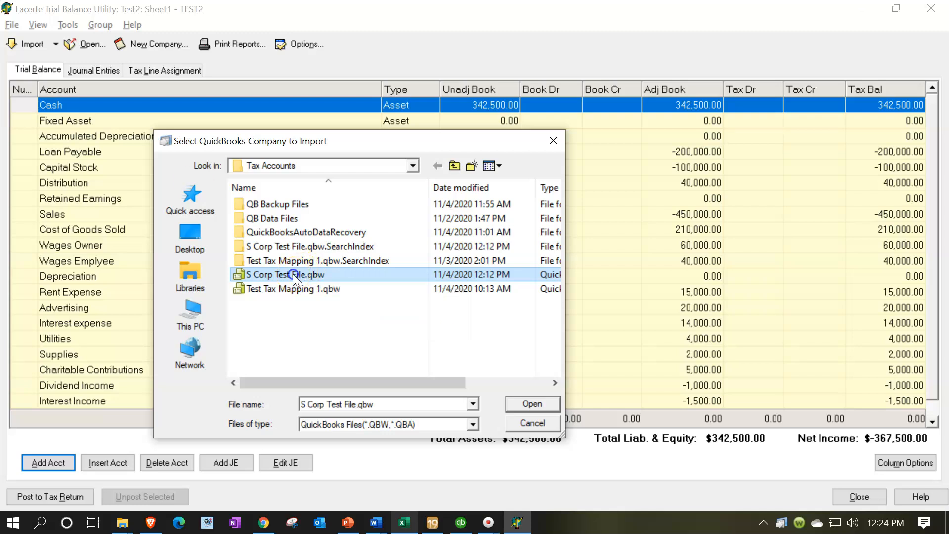
{"action": "double_click", "coordinate": [292, 274]}
{"action": "left_click", "coordinate": [380, 211]}
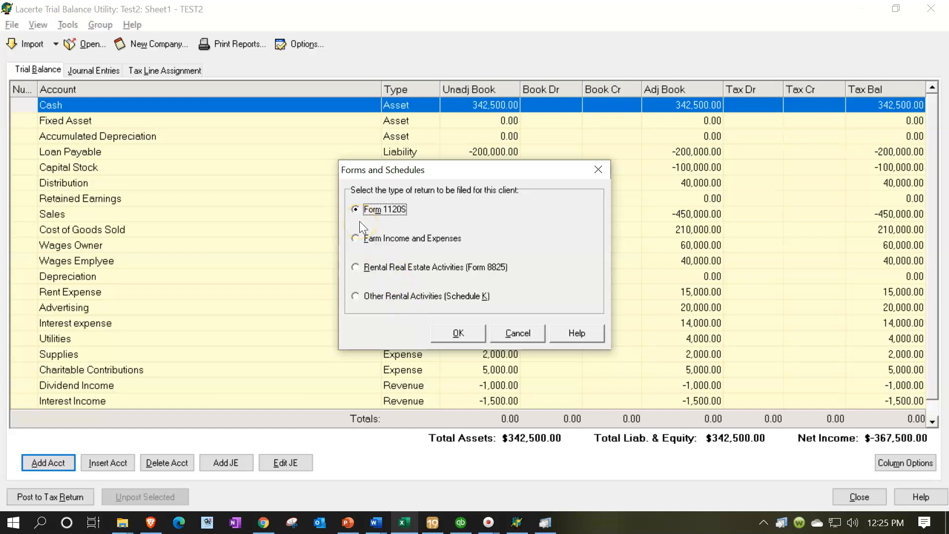
{"action": "left_click", "coordinate": [456, 333]}
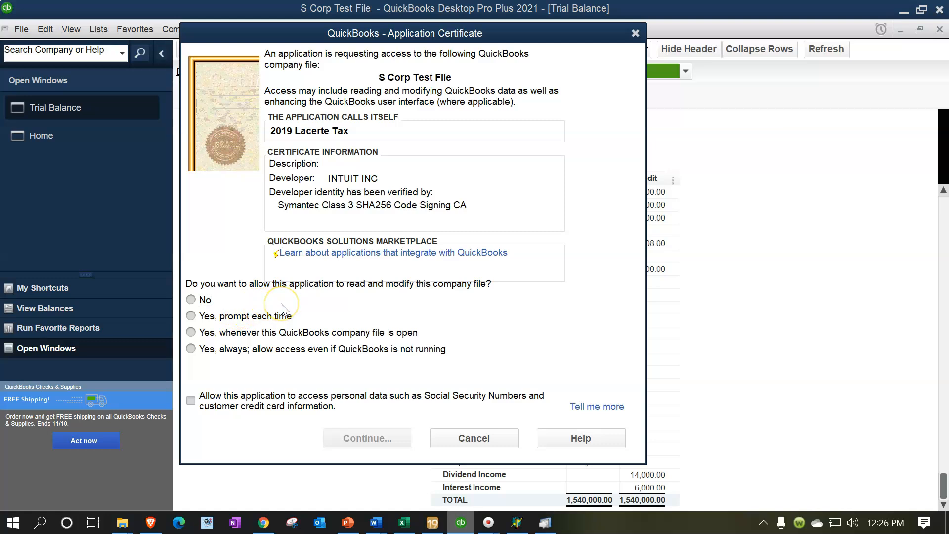
- Allow 2019 Lacerte Tax to access S Corp Test File with a prompt each time, and confirm the access rights
{"action": "left_click", "coordinate": [207, 318]}
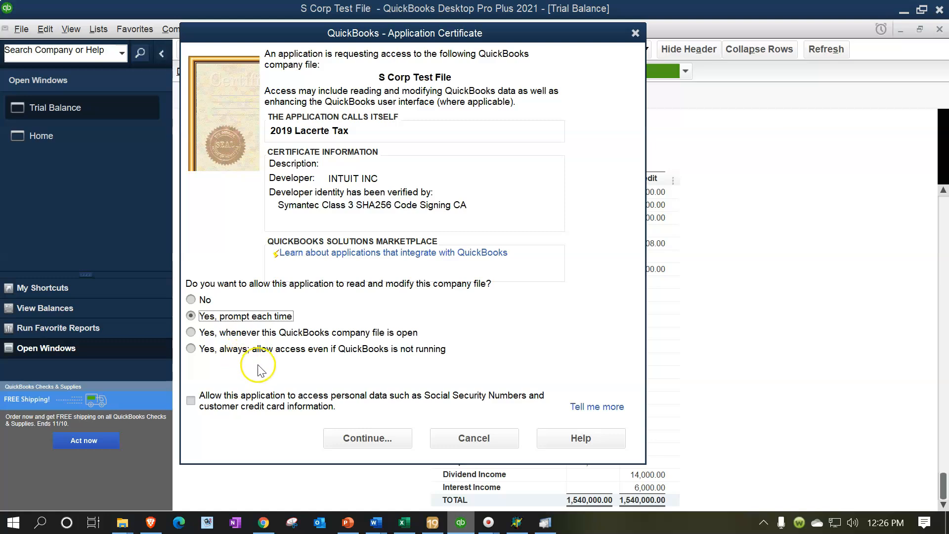
{"action": "left_click", "coordinate": [216, 318]}
{"action": "left_click", "coordinate": [364, 437]}
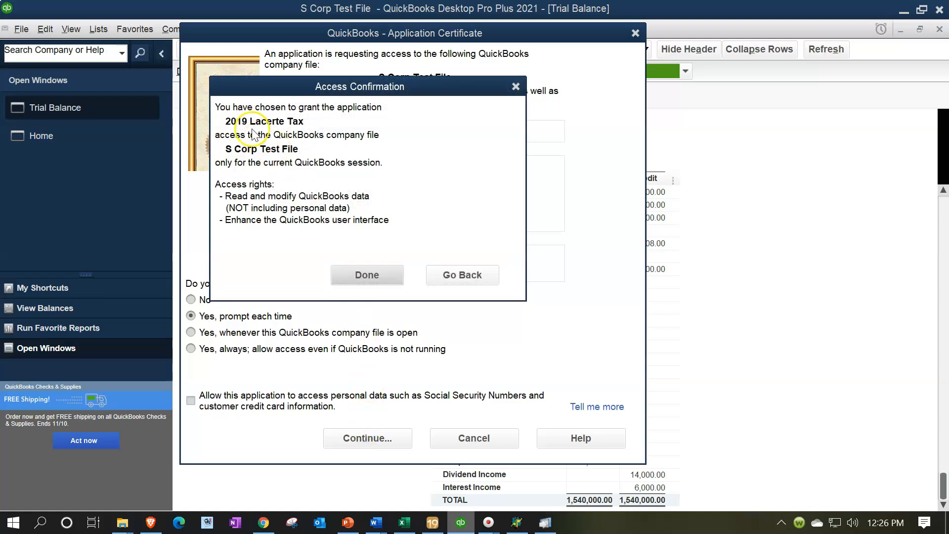
{"action": "left_click", "coordinate": [367, 274]}
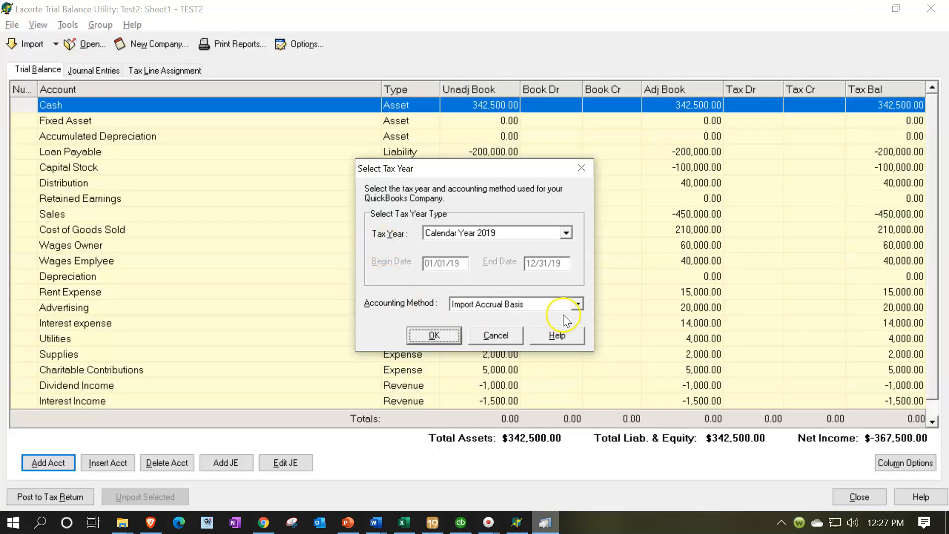
- Import the QuickBooks data for Calendar Year 2019 on the accrual basis and look over the accounts currently in the trial balance
{"action": "left_click", "coordinate": [577, 304]}
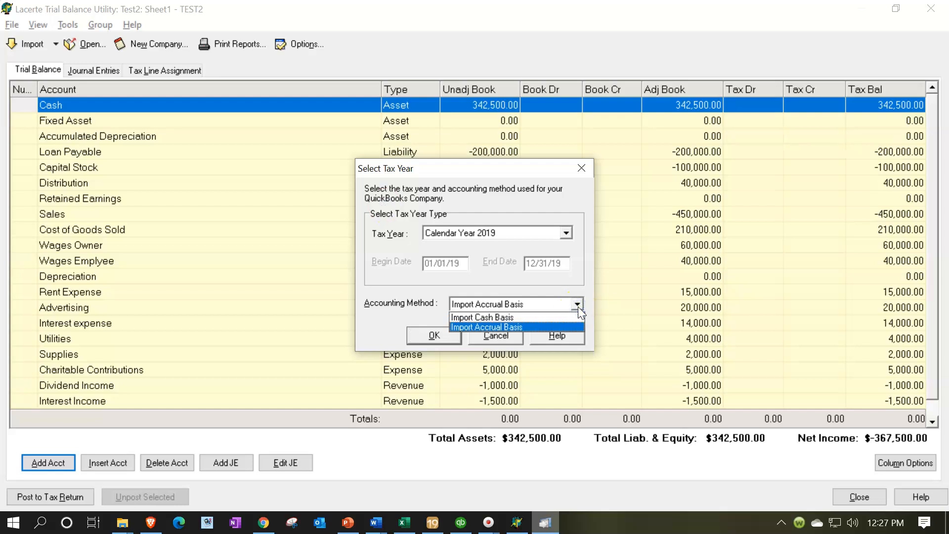
{"action": "left_click", "coordinate": [577, 306]}
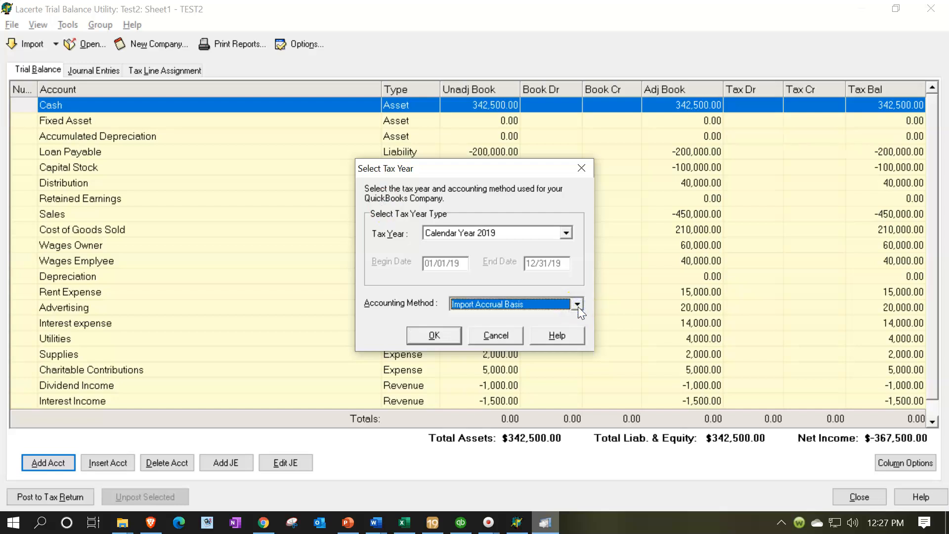
{"action": "left_click", "coordinate": [443, 335]}
{"action": "scroll", "coordinate": [439, 334], "scroll_direction": "down", "scroll_amount": 1}
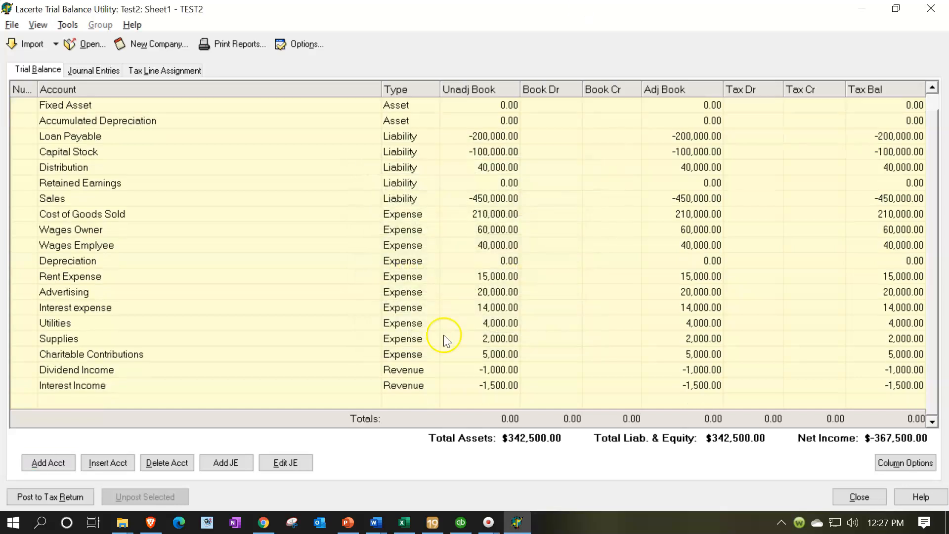
{"action": "scroll", "coordinate": [443, 336], "scroll_direction": "up", "scroll_amount": 1}
{"action": "scroll", "coordinate": [543, 296], "scroll_direction": "down", "scroll_amount": 1}
{"action": "scroll", "coordinate": [543, 296], "scroll_direction": "up", "scroll_amount": 1}
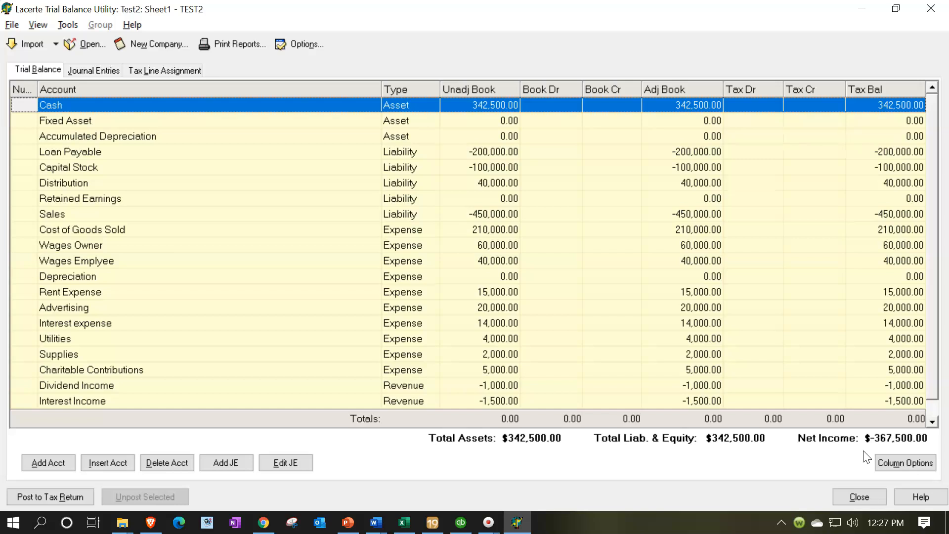
- Switch to QuickBooks and run a Profit & Loss report from 01/01/2019 to 12/31/2019, reviewing it down to net income
{"action": "left_click", "coordinate": [460, 522]}
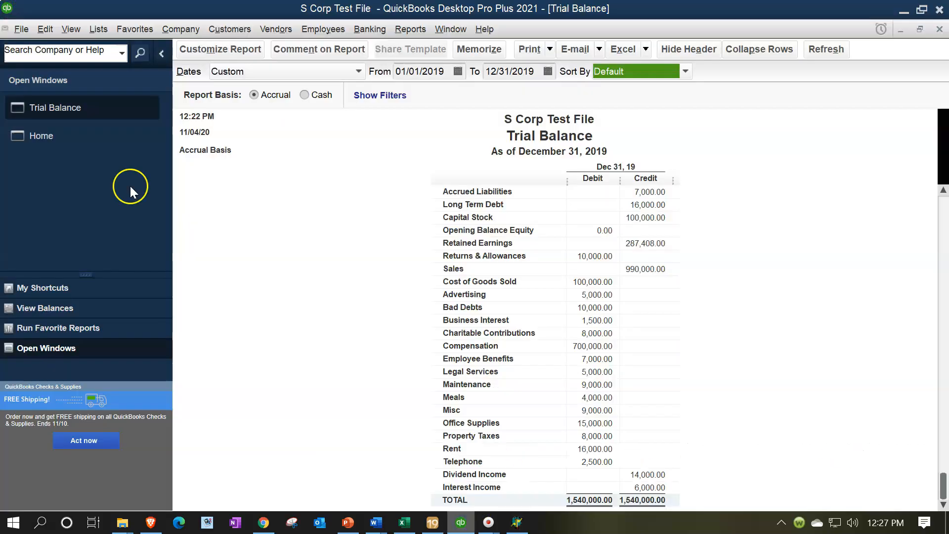
{"action": "left_click", "coordinate": [419, 34]}
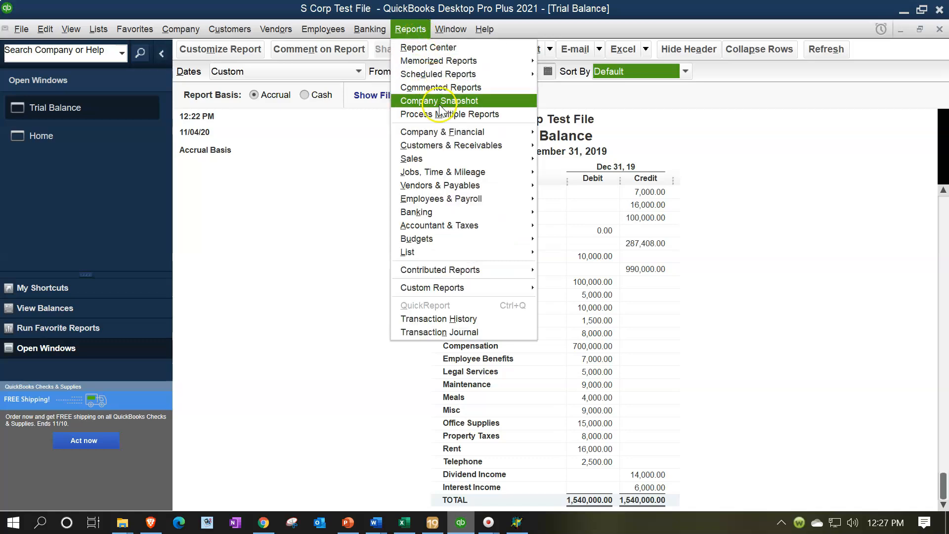
{"action": "left_click", "coordinate": [536, 133]}
{"action": "left_click", "coordinate": [544, 133]}
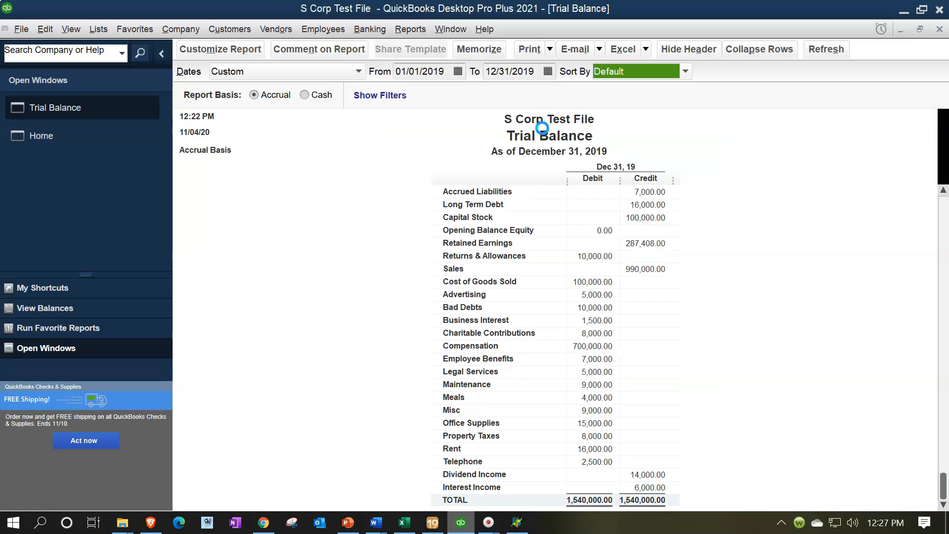
{"action": "type", "text": "010119"}
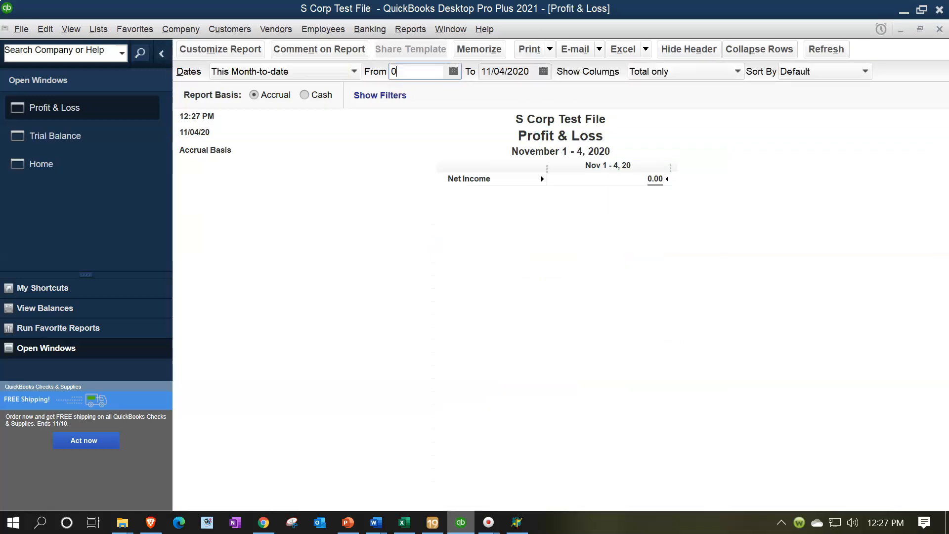
{"action": "key", "text": "Tab"}
{"action": "type", "text": "1231119"}
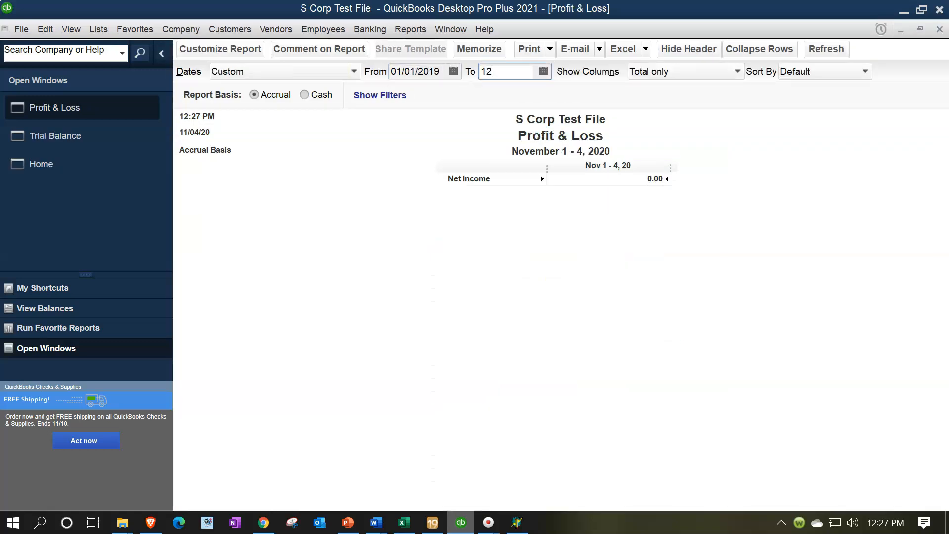
{"action": "key", "text": "Tab"}
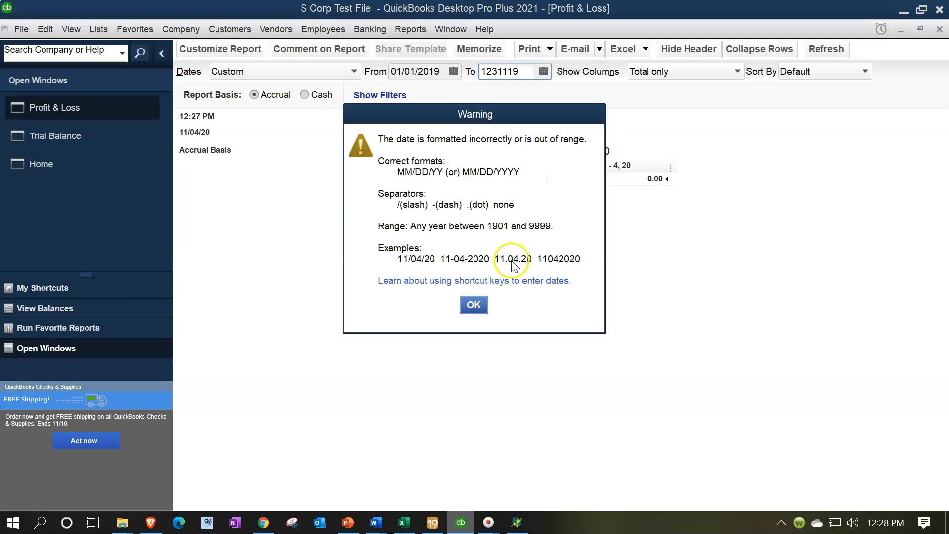
{"action": "left_click", "coordinate": [475, 308]}
{"action": "type", "text": "123119"}
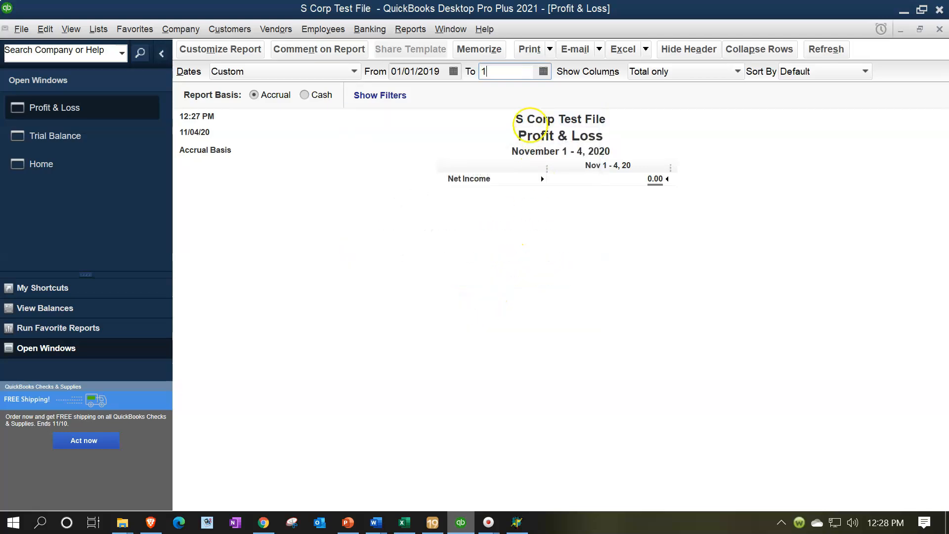
{"action": "key", "text": "Tab"}
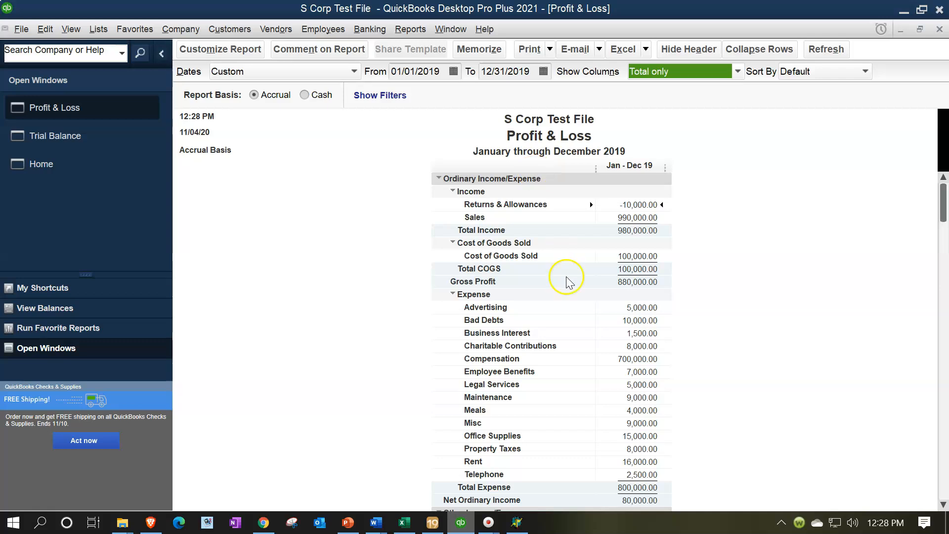
{"action": "scroll", "coordinate": [565, 276], "scroll_direction": "down", "scroll_amount": 3}
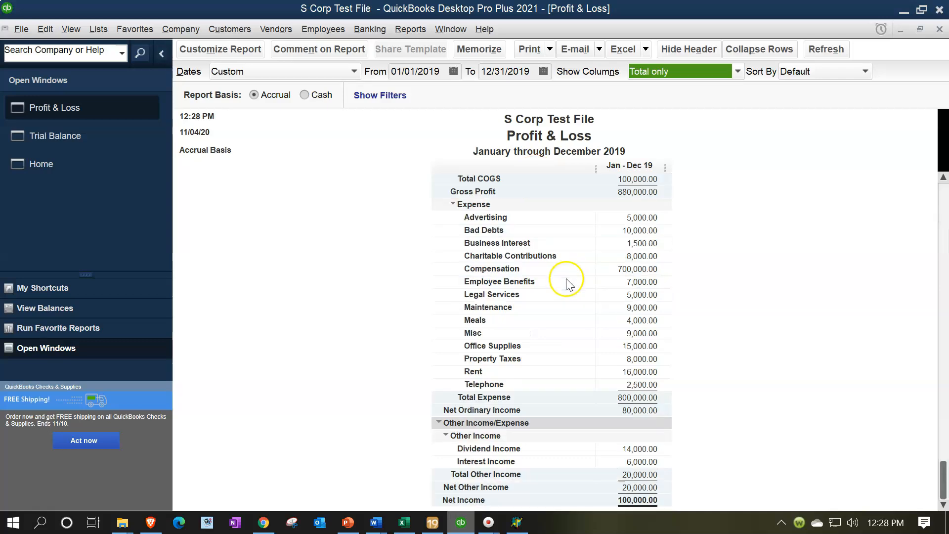
- Switch back to the Lacerte trial balance utility, read the QuickBooks import summary and its account mapping details, and dismiss it
{"action": "left_click", "coordinate": [465, 522]}
{"action": "scroll", "coordinate": [800, 360], "scroll_direction": "down", "scroll_amount": 1}
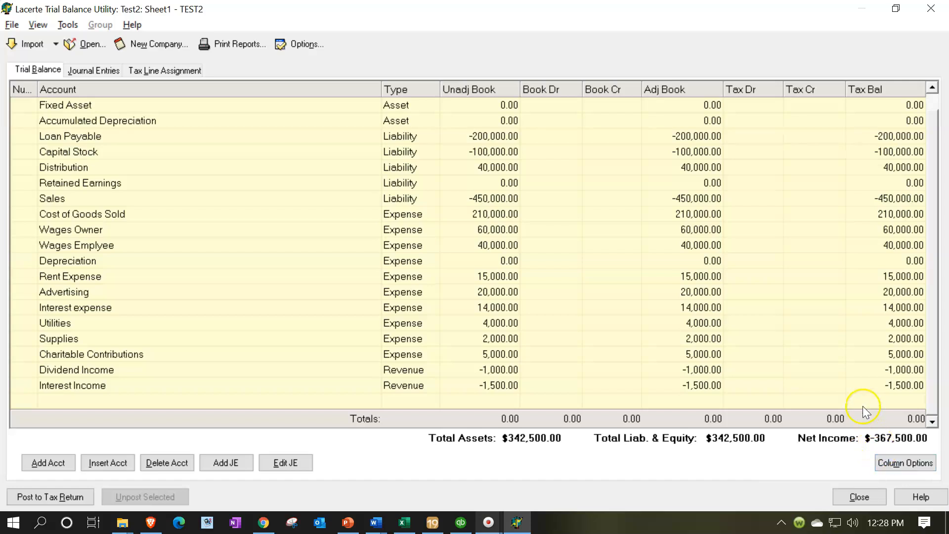
{"action": "scroll", "coordinate": [826, 324], "scroll_direction": "up", "scroll_amount": 1}
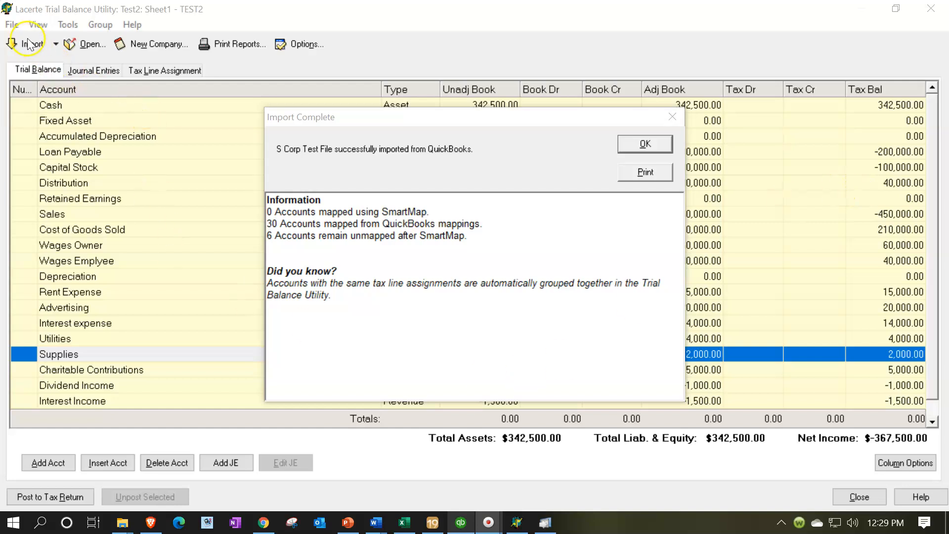
{"action": "left_click", "coordinate": [285, 231]}
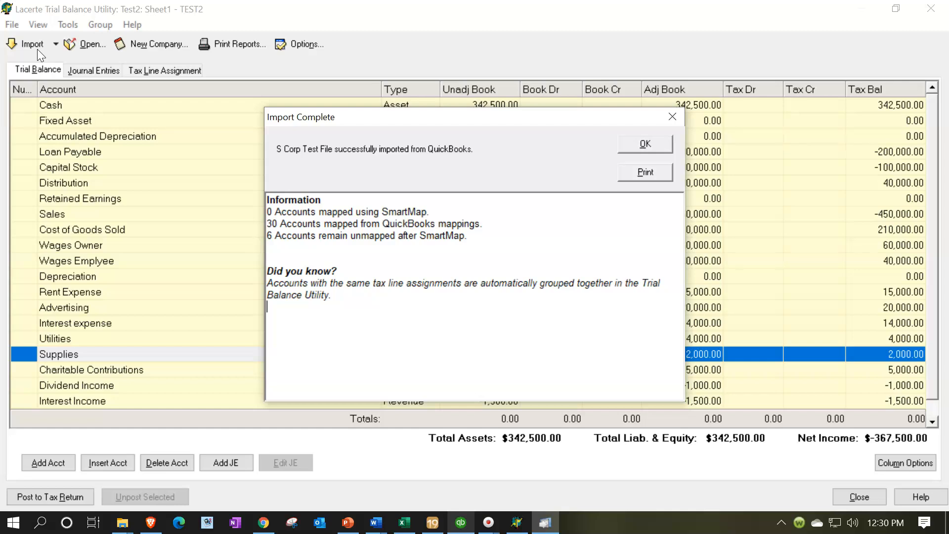
{"action": "left_click", "coordinate": [291, 235]}
{"action": "left_click", "coordinate": [656, 142]}
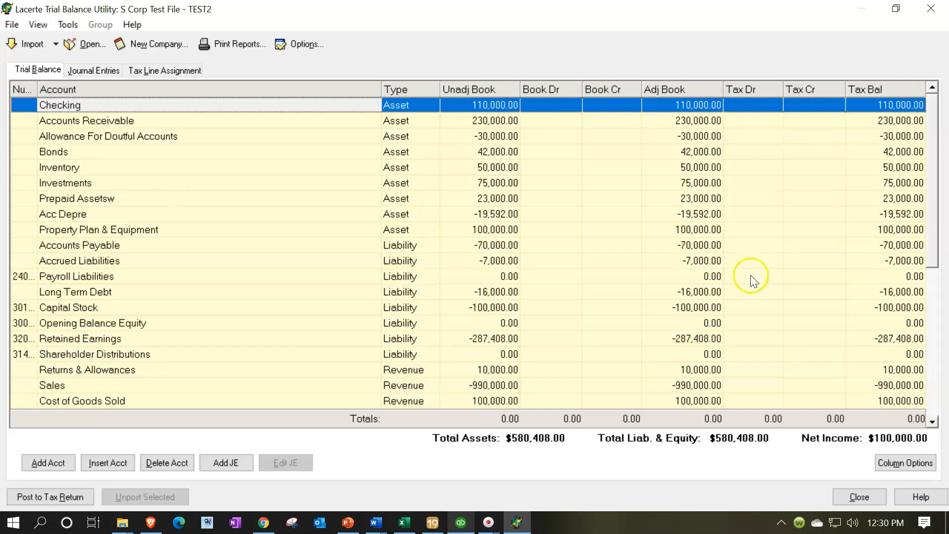
- Review the imported trial balance accounts and compare net income with the QuickBooks Profit & Loss report
{"action": "left_click_drag", "start_coordinate": [935, 124], "coordinate": [935, 269]}
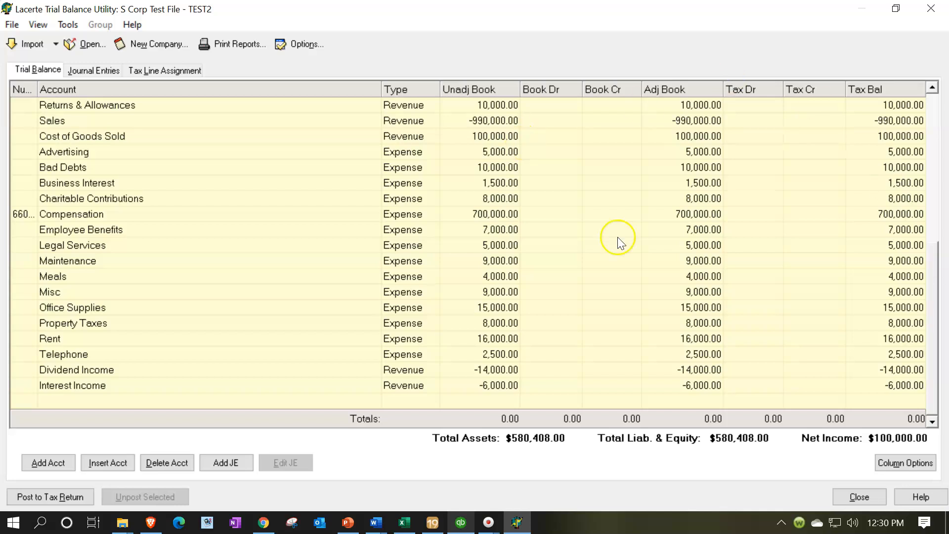
{"action": "left_click", "coordinate": [460, 522]}
{"action": "scroll", "coordinate": [563, 395], "scroll_direction": "down", "scroll_amount": 3}
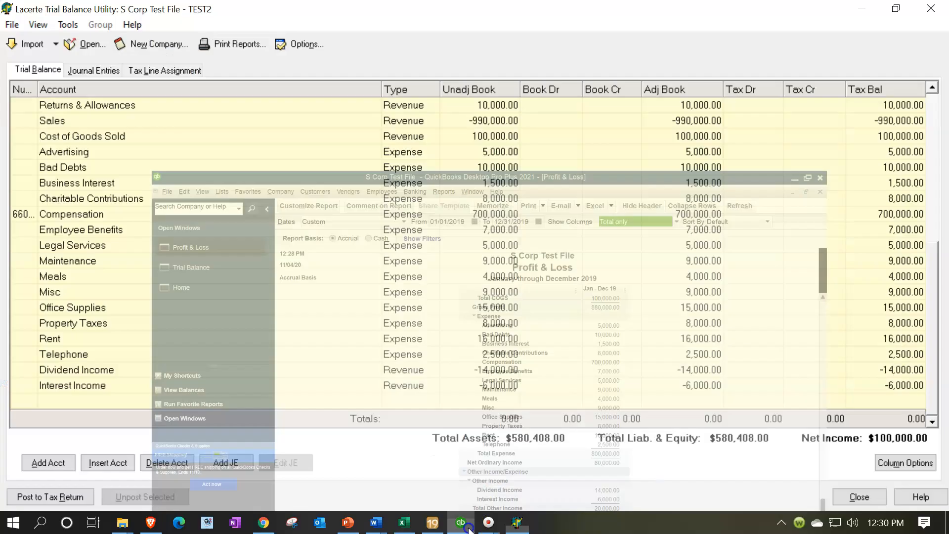
{"action": "left_click", "coordinate": [461, 522]}
{"action": "left_click", "coordinate": [528, 282]}
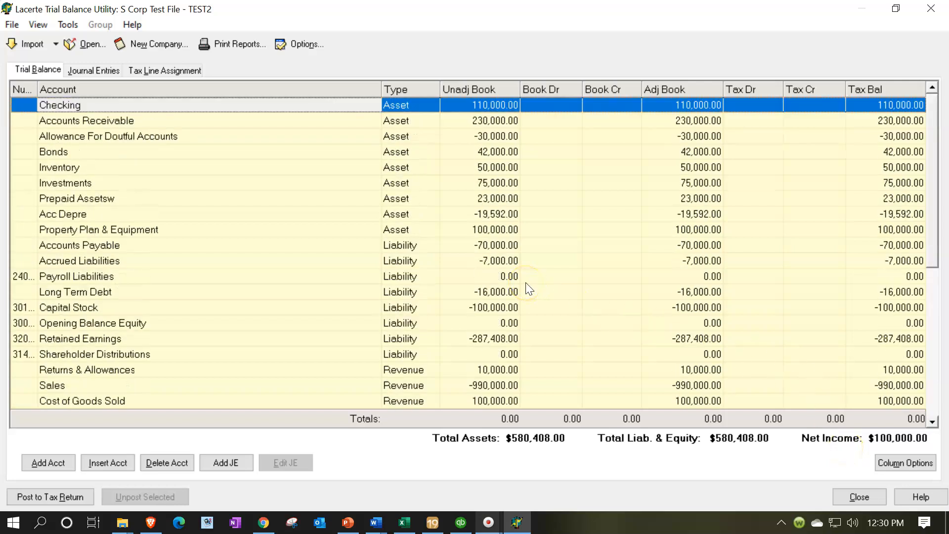
{"action": "left_click", "coordinate": [509, 269]}
- Open the tax line assignments, inspect how Interest Income is mapped in SmartMap, and close SmartMap
{"action": "left_click", "coordinate": [155, 69]}
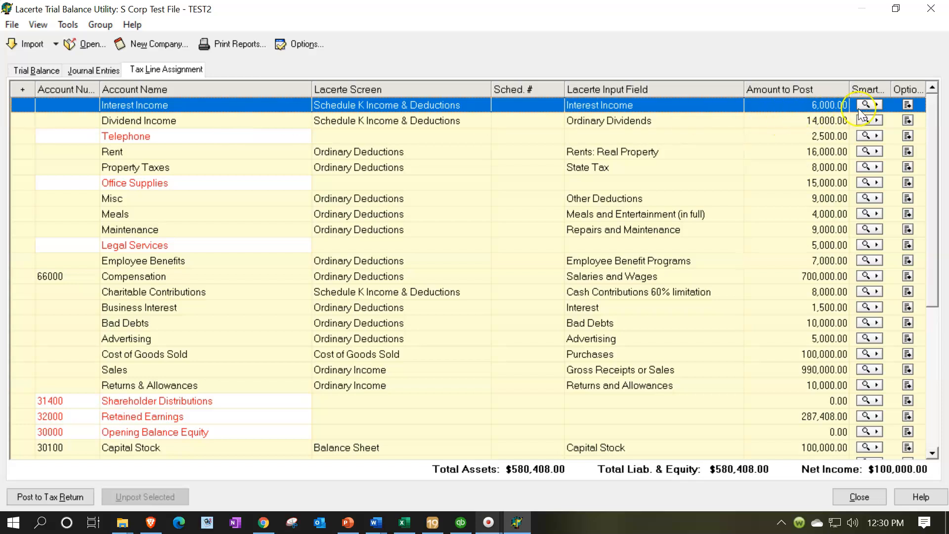
{"action": "left_click", "coordinate": [880, 105]}
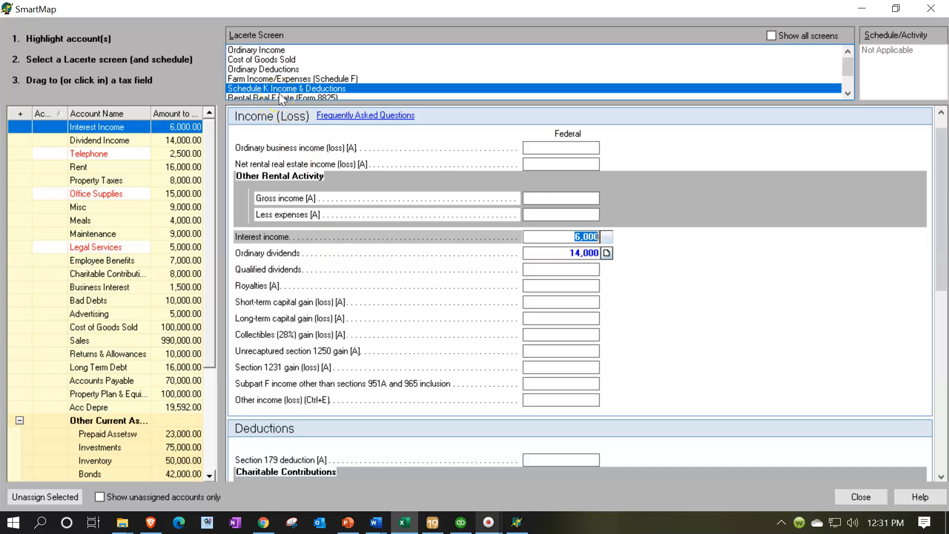
{"action": "left_click", "coordinate": [935, 9]}
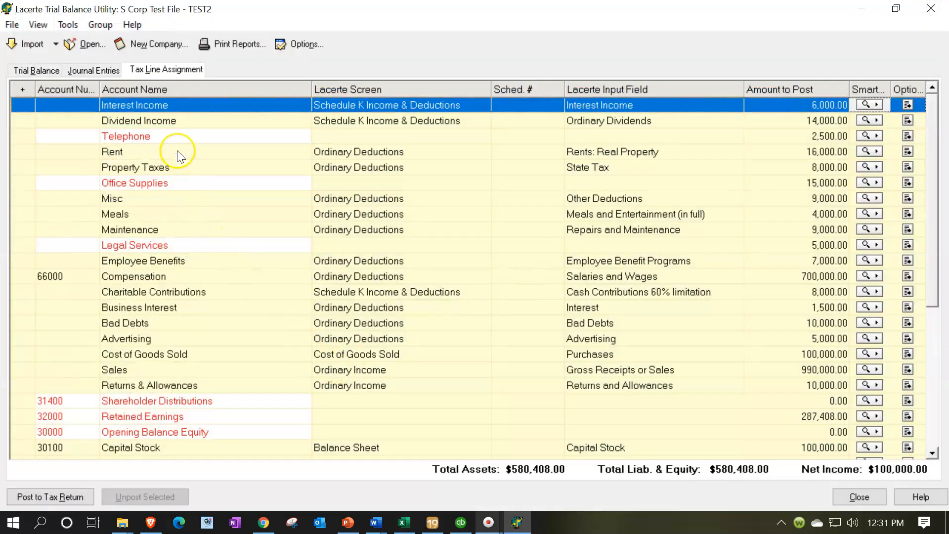
- Check the Lacerte screen choices for Employee Benefits and examine the tax line assignments through the balance sheet accounts
{"action": "left_click", "coordinate": [420, 258]}
{"action": "scroll", "coordinate": [422, 256], "scroll_direction": "down", "scroll_amount": 1}
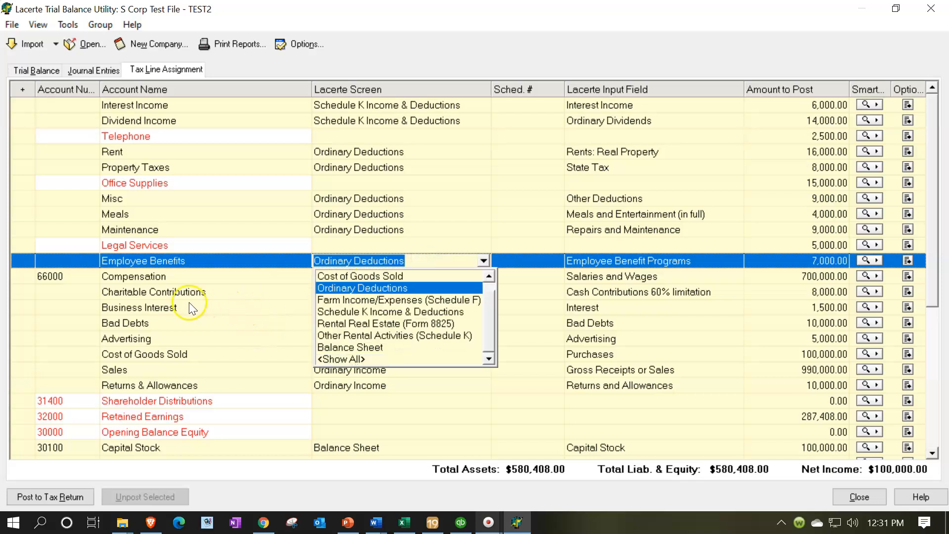
{"action": "left_click", "coordinate": [61, 307]}
{"action": "scroll", "coordinate": [61, 307], "scroll_direction": "down", "scroll_amount": 4}
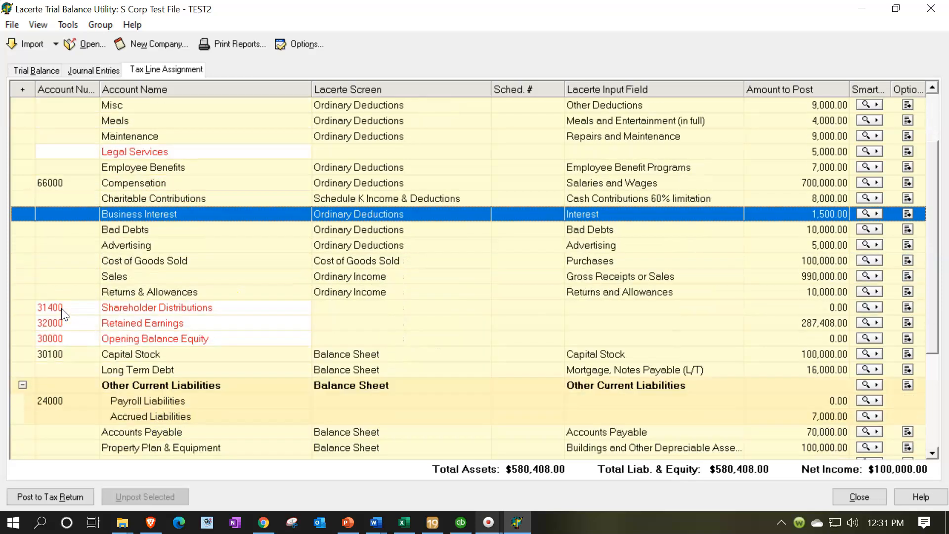
{"action": "scroll", "coordinate": [314, 327], "scroll_direction": "down", "scroll_amount": 1}
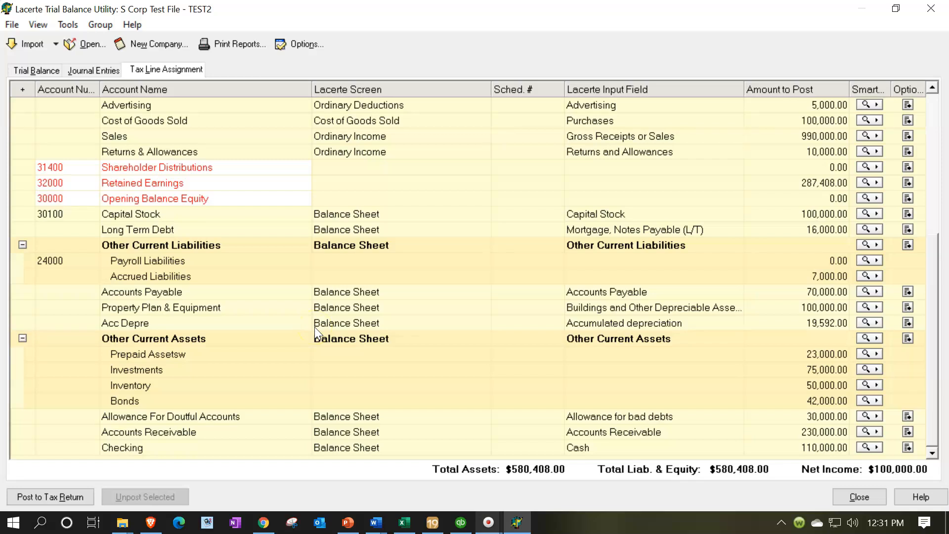
{"action": "scroll", "coordinate": [314, 328], "scroll_direction": "up", "scroll_amount": 5}
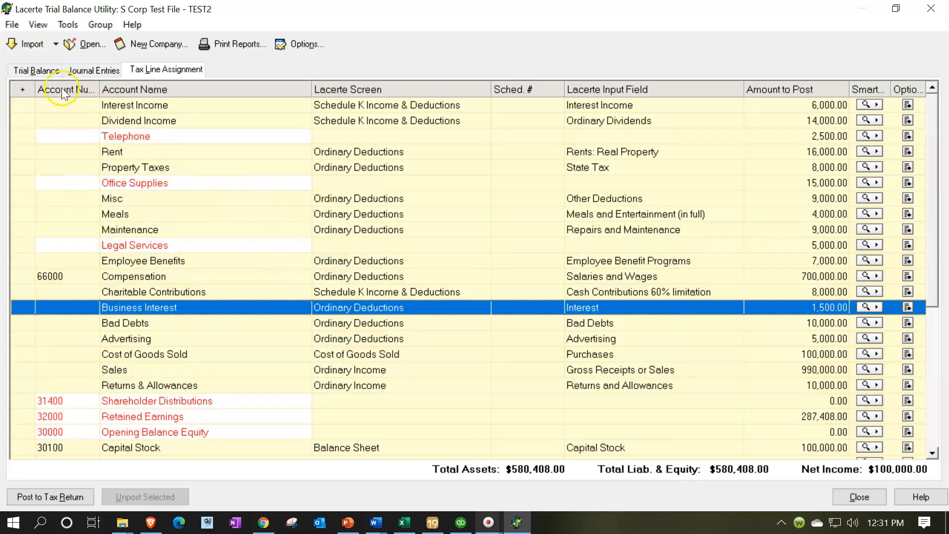
- Recheck the trial balance, journal entries and tax line assignments, and post the accounts to the tax return
{"action": "left_click", "coordinate": [41, 71]}
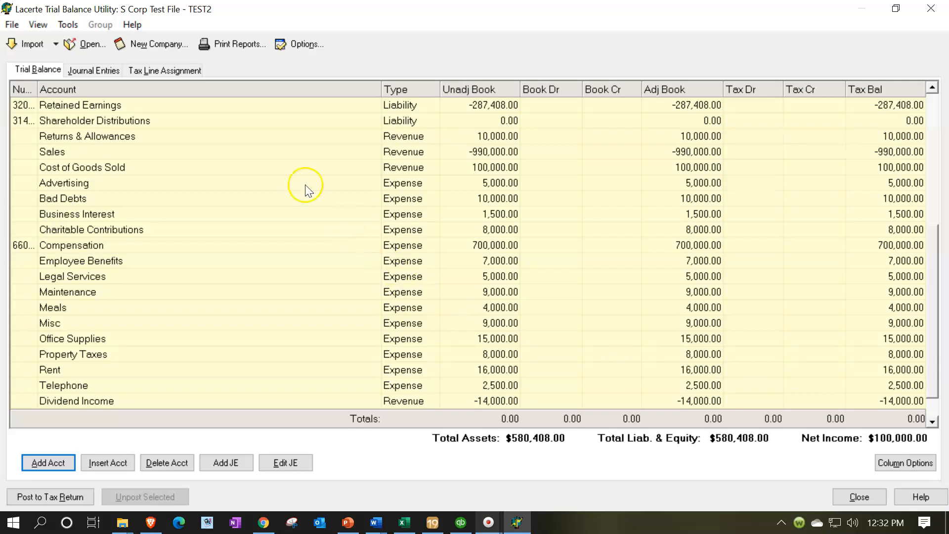
{"action": "left_click", "coordinate": [93, 70]}
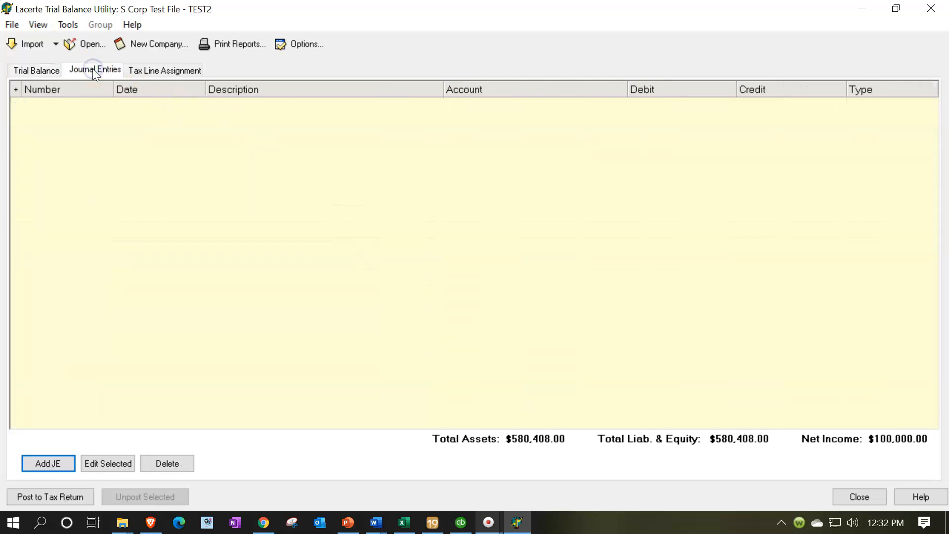
{"action": "left_click", "coordinate": [140, 74]}
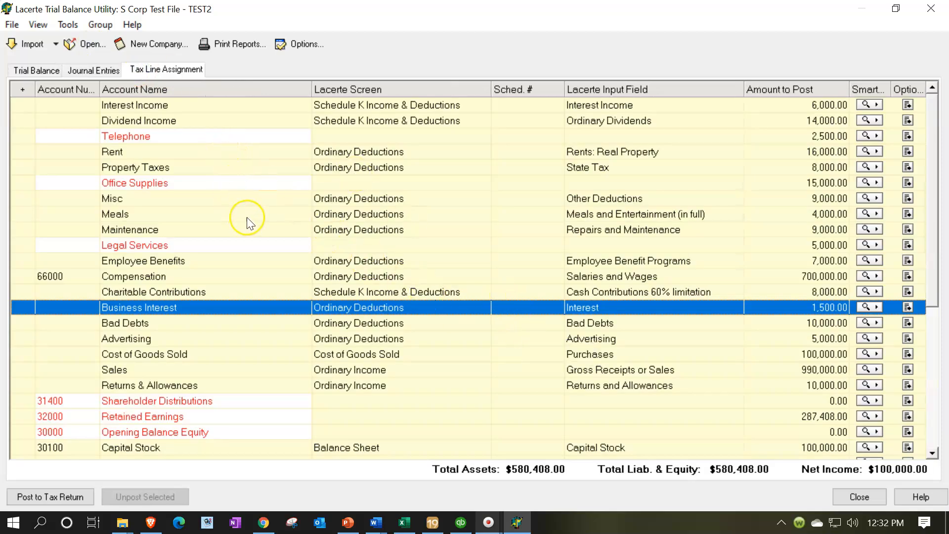
{"action": "scroll", "coordinate": [247, 218], "scroll_direction": "down", "scroll_amount": 4}
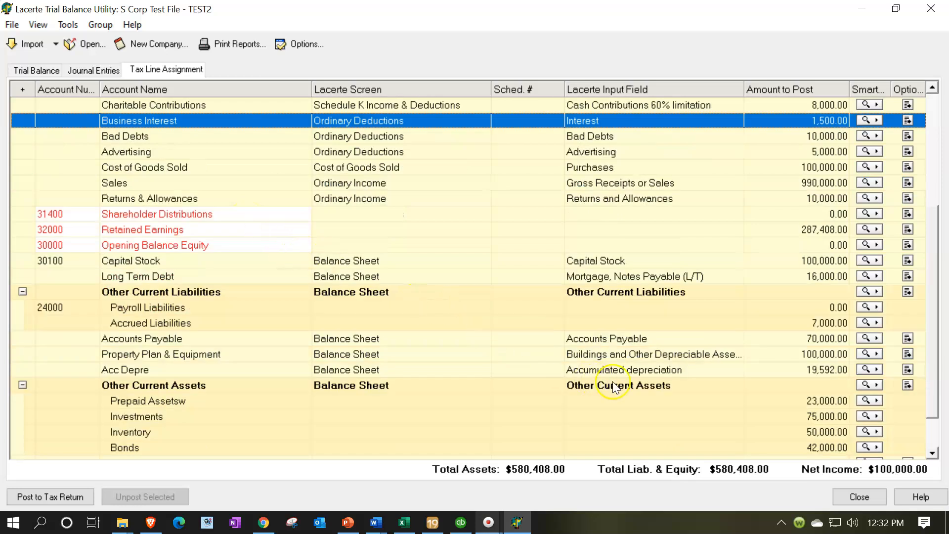
{"action": "left_click", "coordinate": [91, 495]}
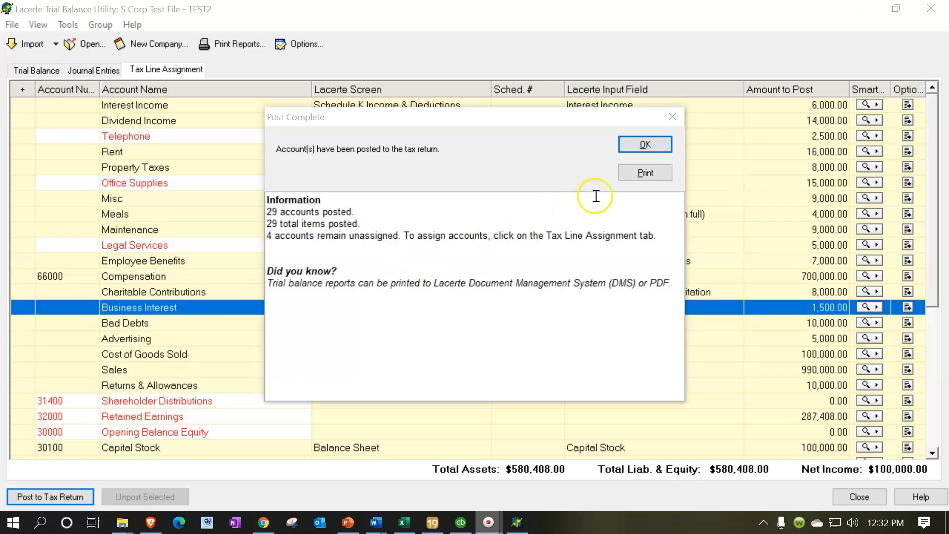
- Dismiss the posting confirmation and compare the income and deductions on Form 1120S page 1 with the QuickBooks Profit & Loss report
{"action": "left_click", "coordinate": [635, 146]}
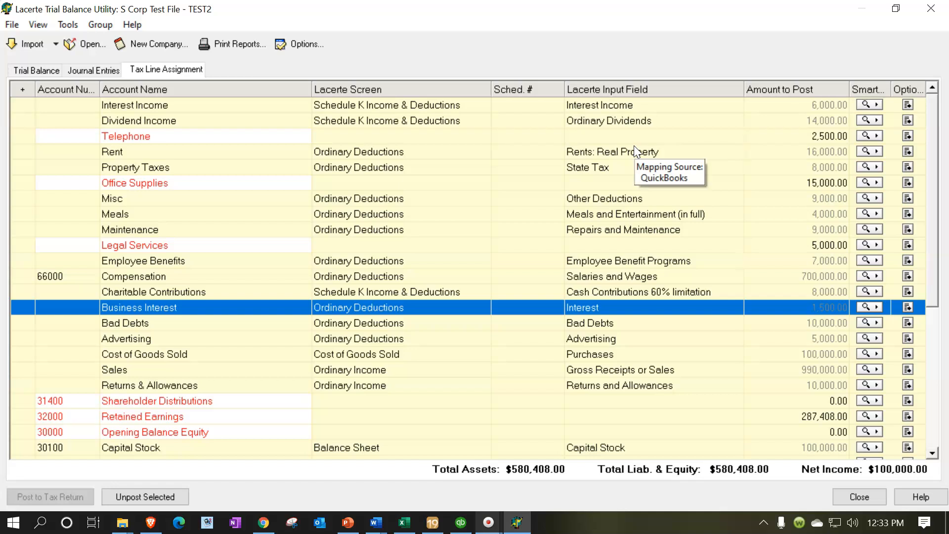
{"action": "scroll", "coordinate": [424, 307], "scroll_direction": "down", "scroll_amount": 3}
{"action": "scroll", "coordinate": [640, 295], "scroll_direction": "down", "scroll_amount": 3}
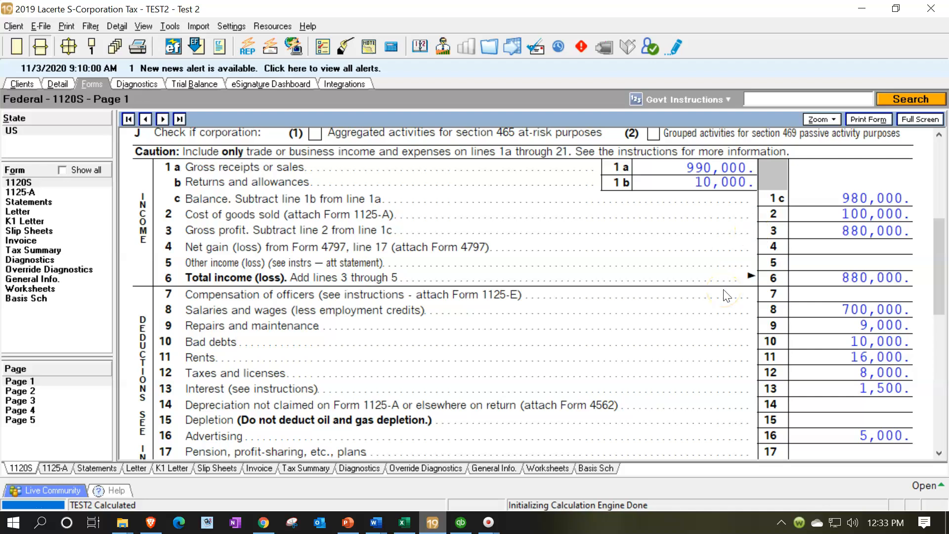
{"action": "scroll", "coordinate": [725, 295], "scroll_direction": "down", "scroll_amount": 6}
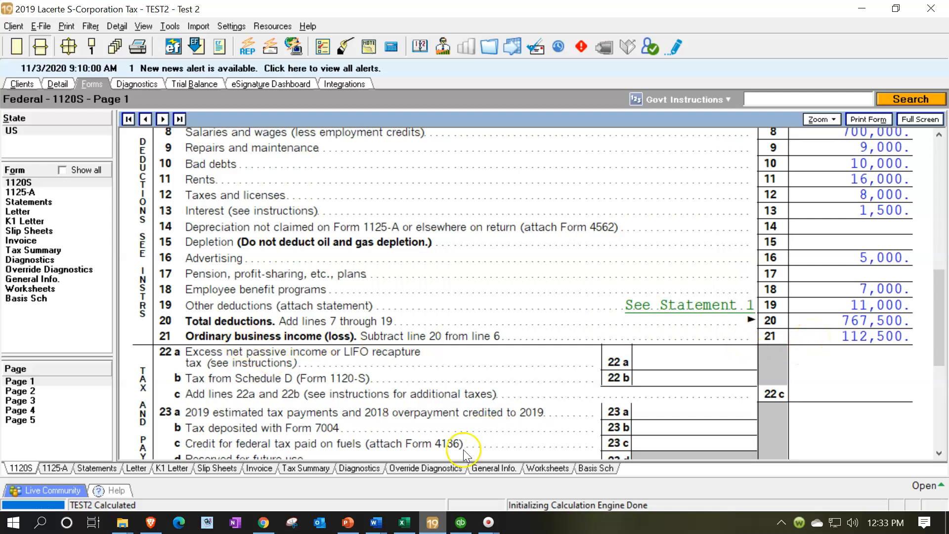
{"action": "left_click", "coordinate": [460, 522]}
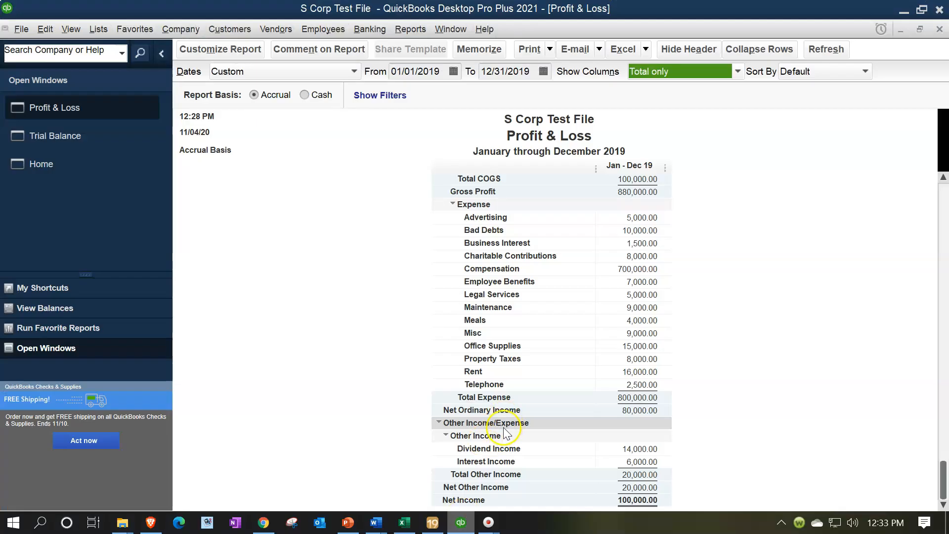
{"action": "left_click", "coordinate": [462, 527]}
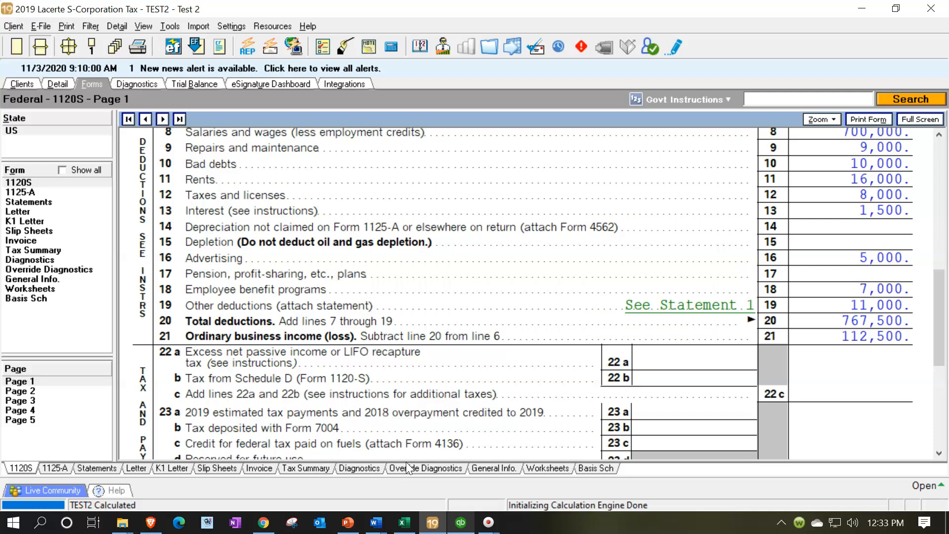
- Look through Form 1120S pages 2 and 3, checking the Schedule K interest, dividend and charitable contribution lines
{"action": "left_click", "coordinate": [46, 391]}
{"action": "scroll", "coordinate": [523, 415], "scroll_direction": "down", "scroll_amount": 3}
{"action": "left_click", "coordinate": [56, 401]}
{"action": "scroll", "coordinate": [410, 341], "scroll_direction": "down", "scroll_amount": 5}
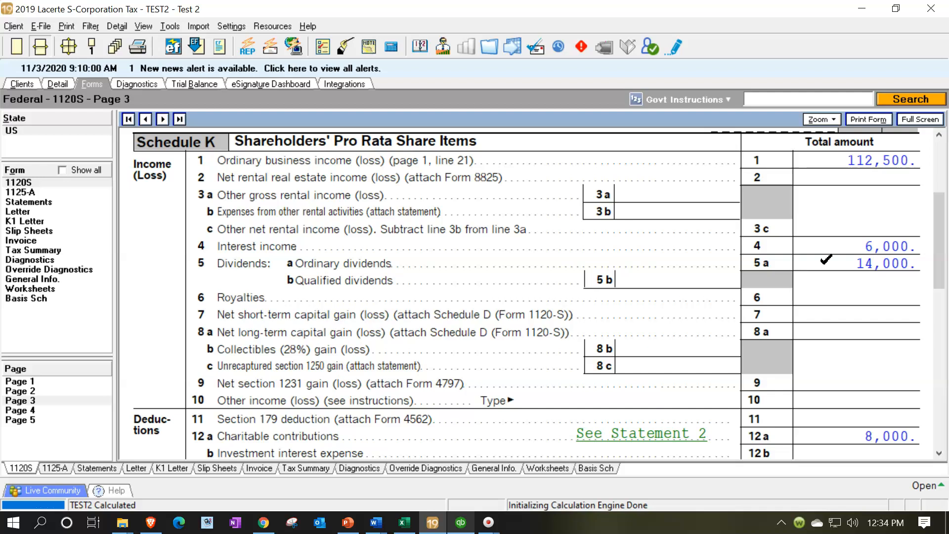
{"action": "left_click", "coordinate": [830, 243]}
{"action": "scroll", "coordinate": [830, 240], "scroll_direction": "down", "scroll_amount": 3}
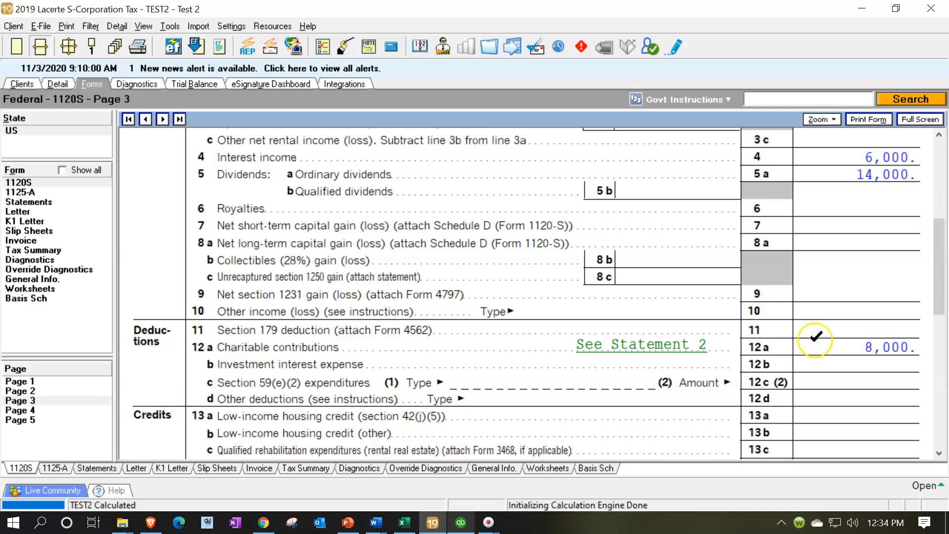
{"action": "scroll", "coordinate": [815, 337], "scroll_direction": "down", "scroll_amount": 9}
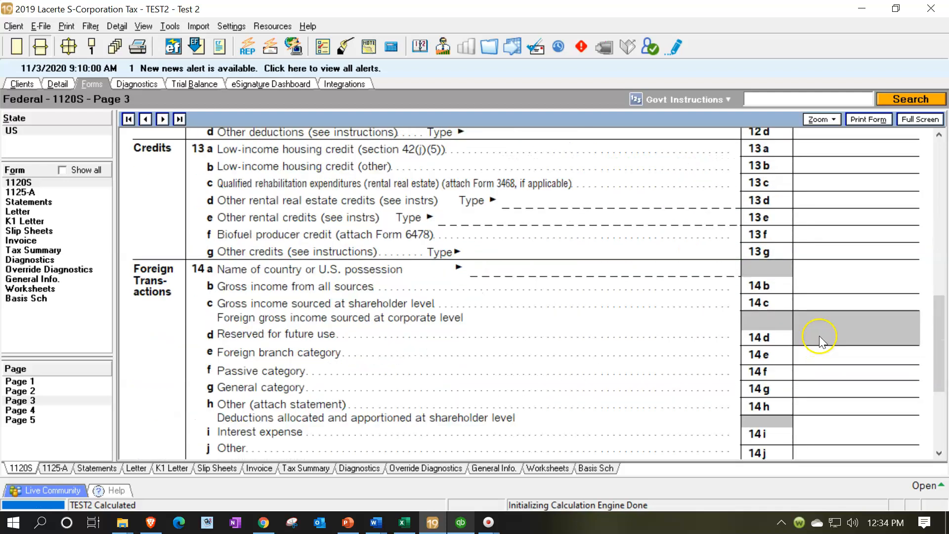
{"action": "scroll", "coordinate": [819, 336], "scroll_direction": "down", "scroll_amount": 3}
- Review the Schedule K continuation and the Schedule L balance sheet on Form 1120S page 4
{"action": "left_click", "coordinate": [51, 401]}
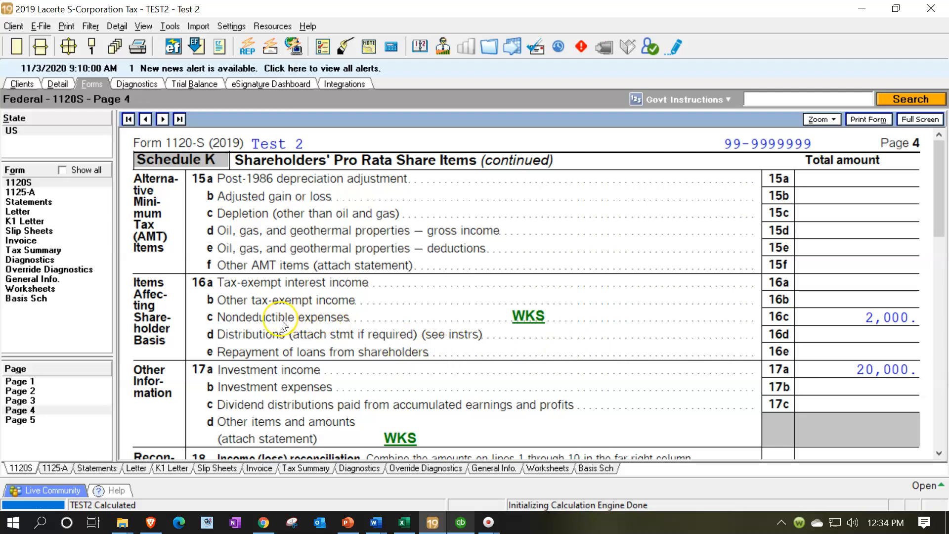
{"action": "scroll", "coordinate": [703, 314], "scroll_direction": "down", "scroll_amount": 5}
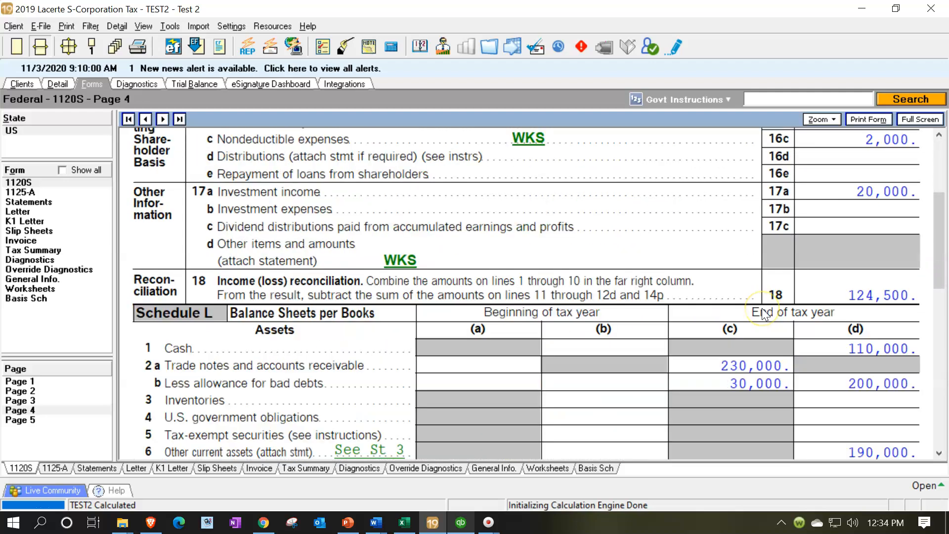
{"action": "scroll", "coordinate": [763, 314], "scroll_direction": "down", "scroll_amount": 10}
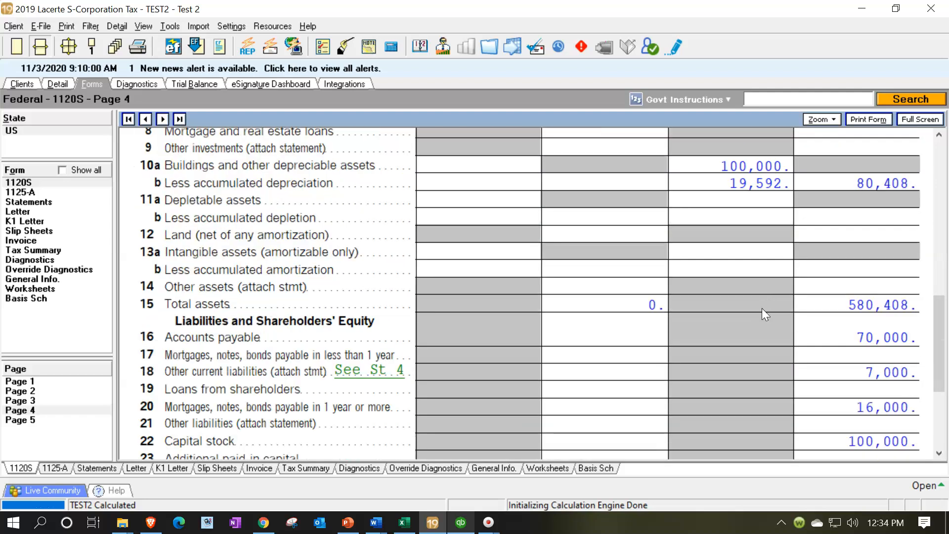
{"action": "scroll", "coordinate": [761, 307], "scroll_direction": "down", "scroll_amount": 3}
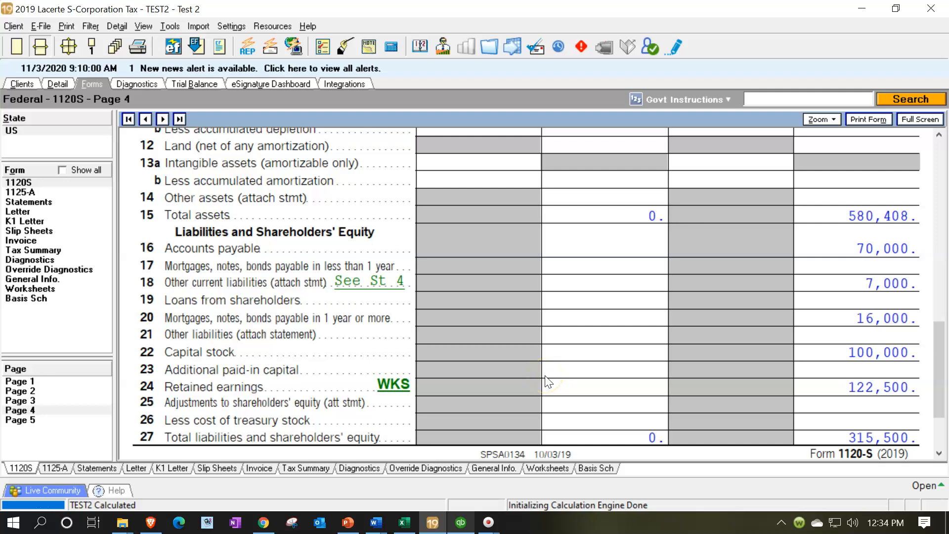
- Open Schedule M-1 on page 5 and check its book income against the Excel trial balance worksheet and QuickBooks Profit & Loss report
{"action": "left_click", "coordinate": [43, 422]}
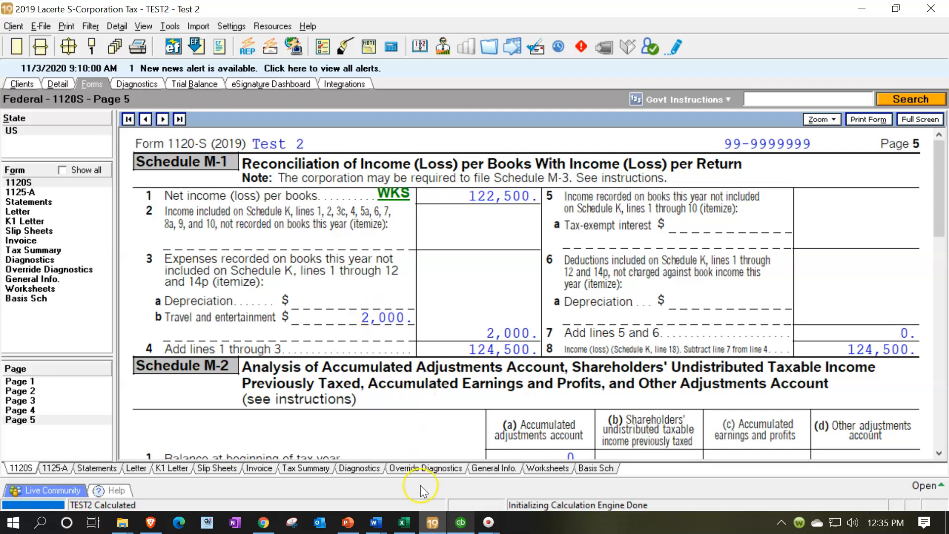
{"action": "left_click", "coordinate": [404, 526]}
{"action": "left_click", "coordinate": [265, 328]}
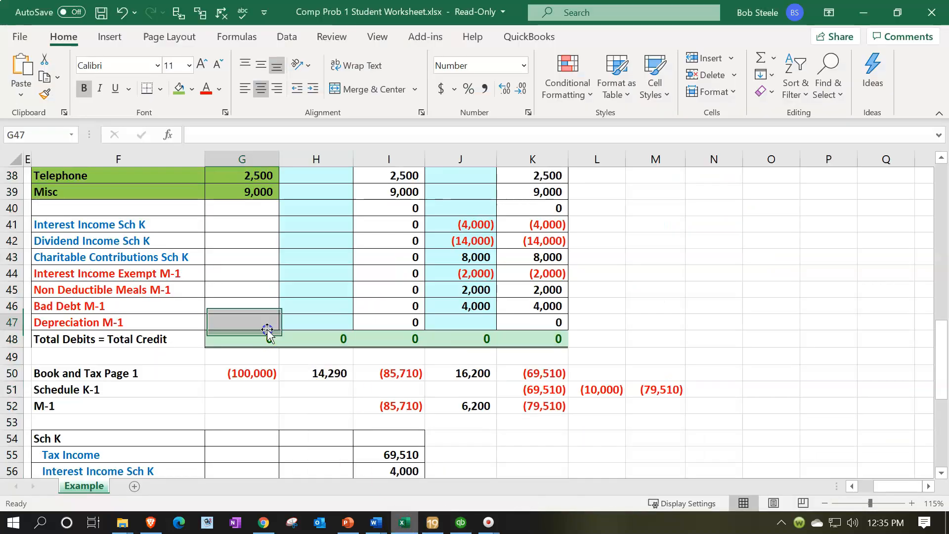
{"action": "scroll", "coordinate": [267, 333], "scroll_direction": "up", "scroll_amount": 12}
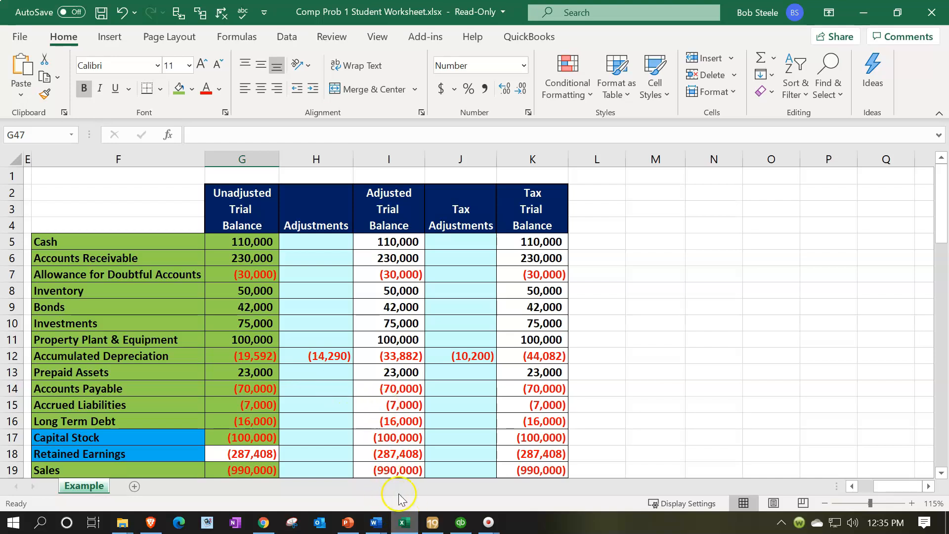
{"action": "left_click", "coordinate": [460, 521]}
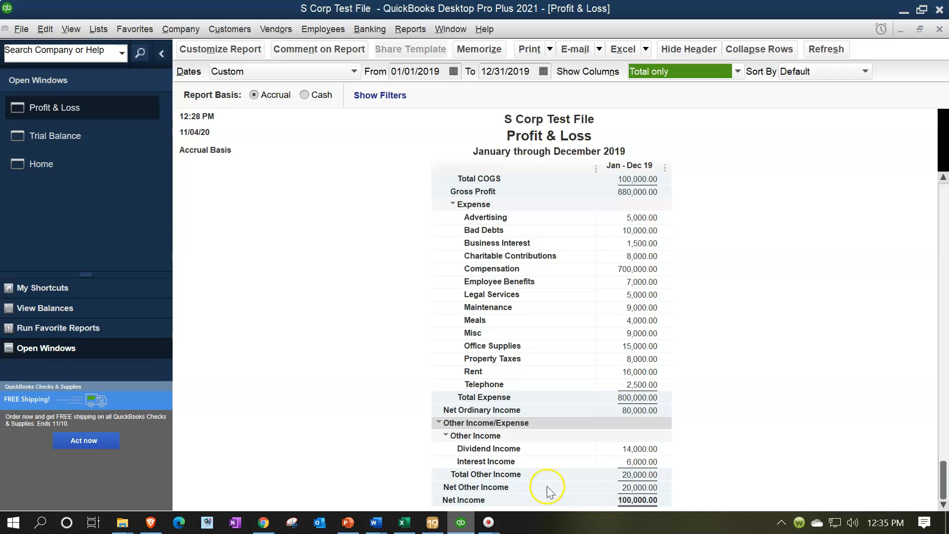
{"action": "left_click", "coordinate": [403, 522]}
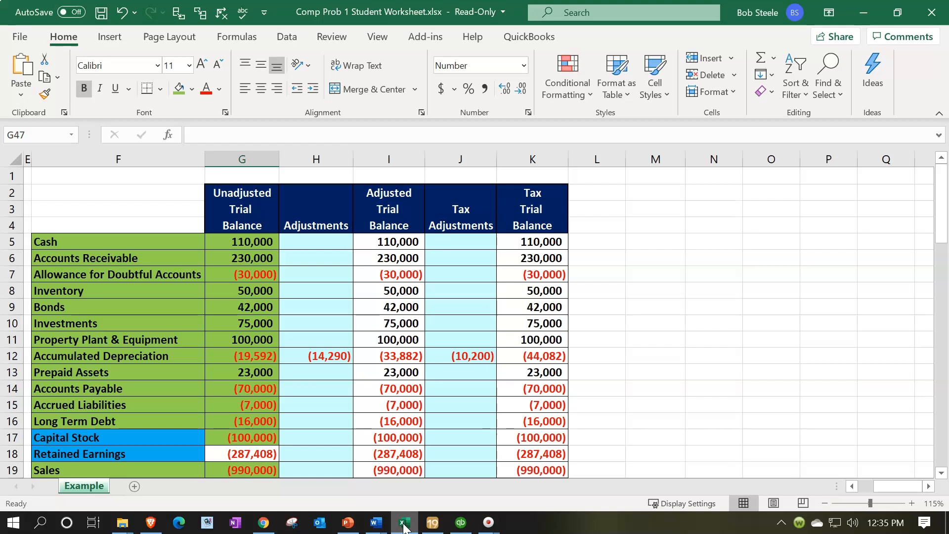
{"action": "left_click", "coordinate": [404, 524]}
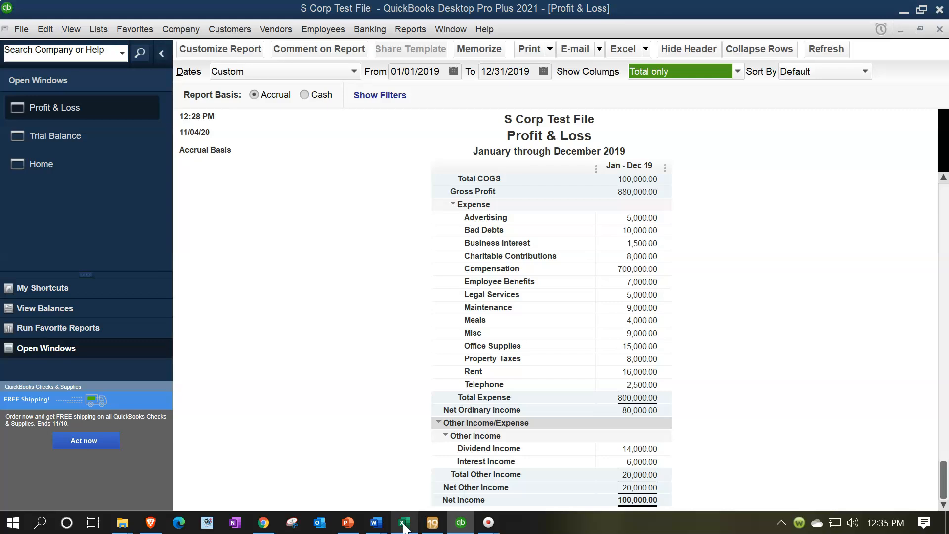
{"action": "left_click", "coordinate": [432, 523]}
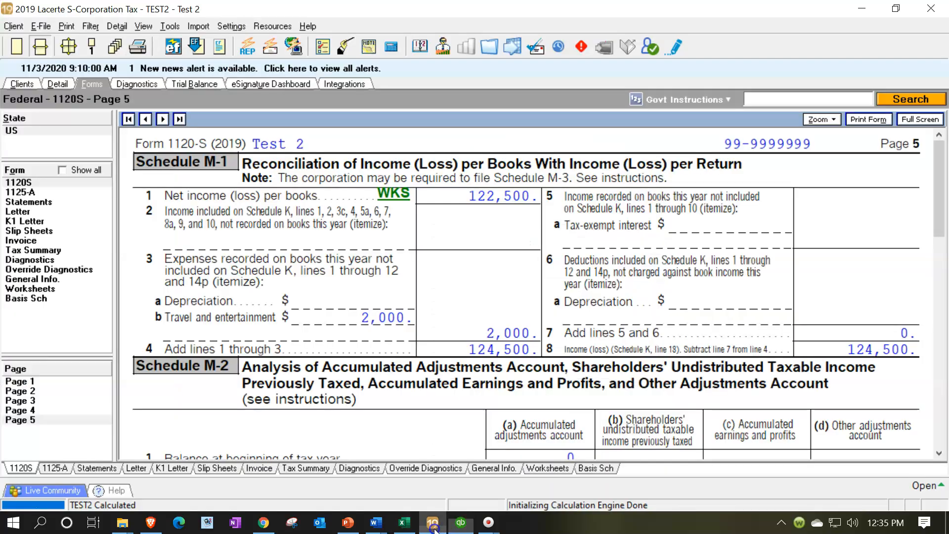